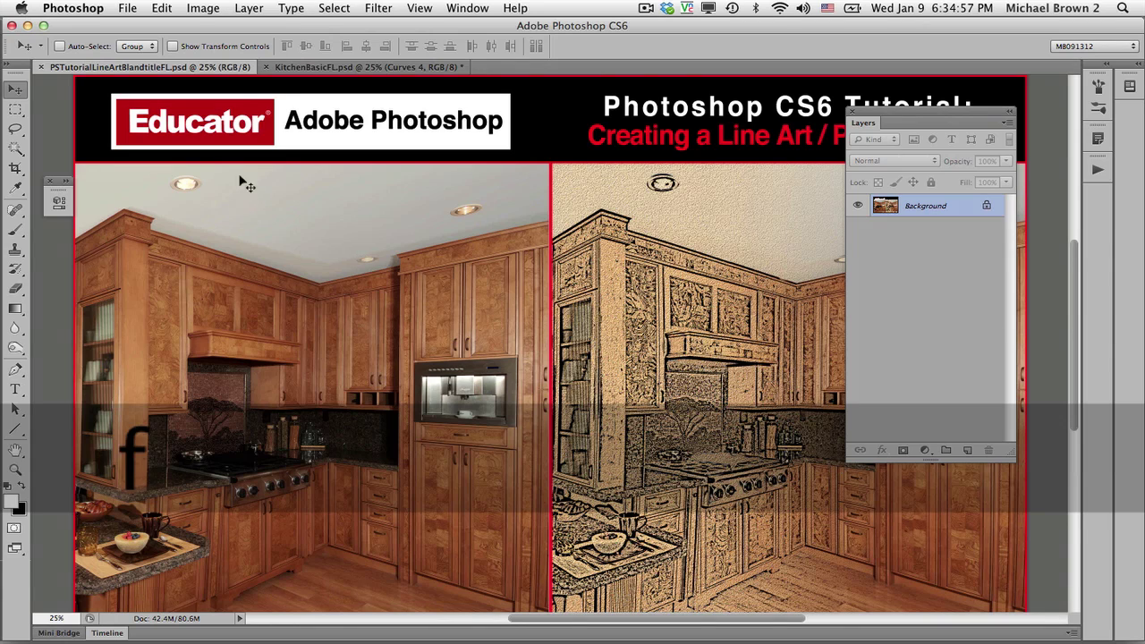
Show the kitchen photo in full screen mode with the menu bar and recentre it.
click(279, 64)
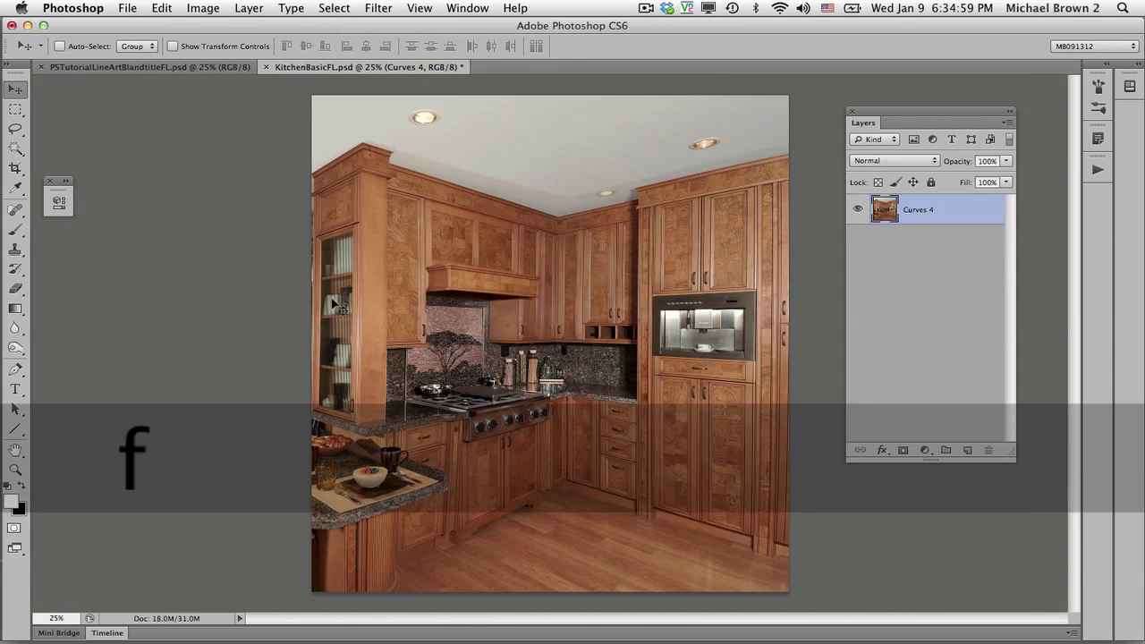
key(f)
drag(516, 315, 474, 312)
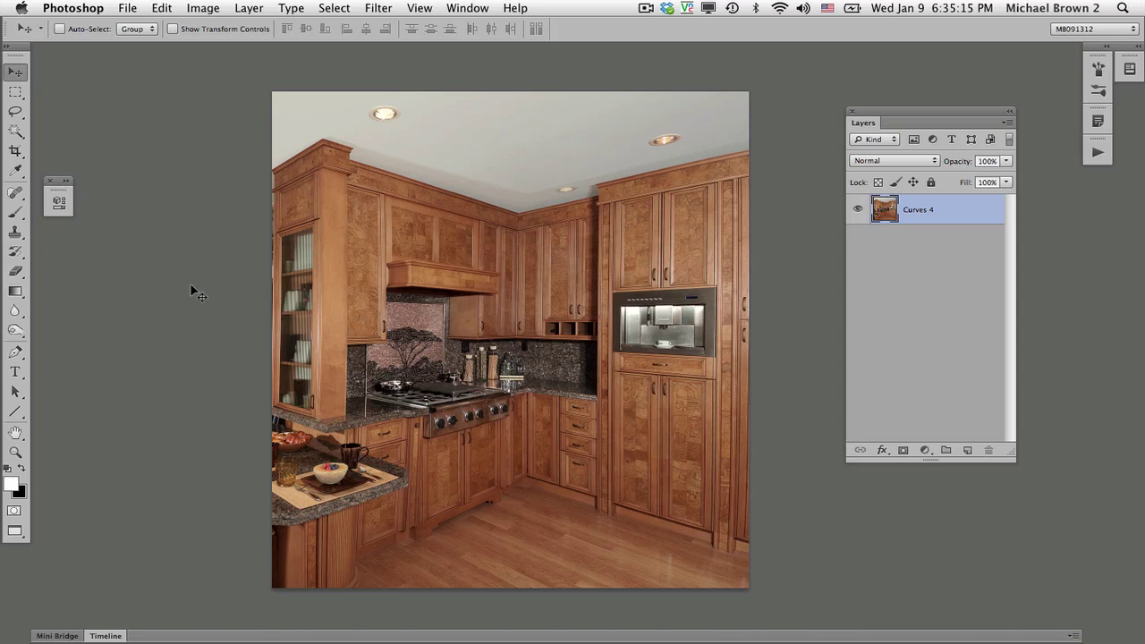
Duplicate the Curves 4 layer twice, creating Curves 4 copy and Curves 4 copy 2.
click(245, 9)
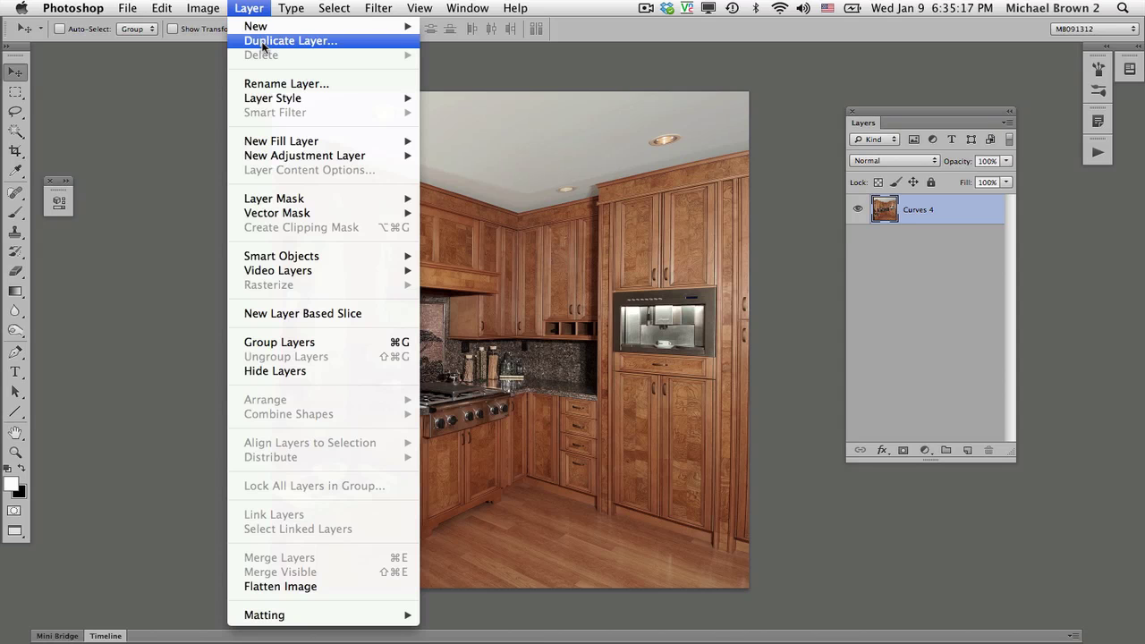
click(247, 11)
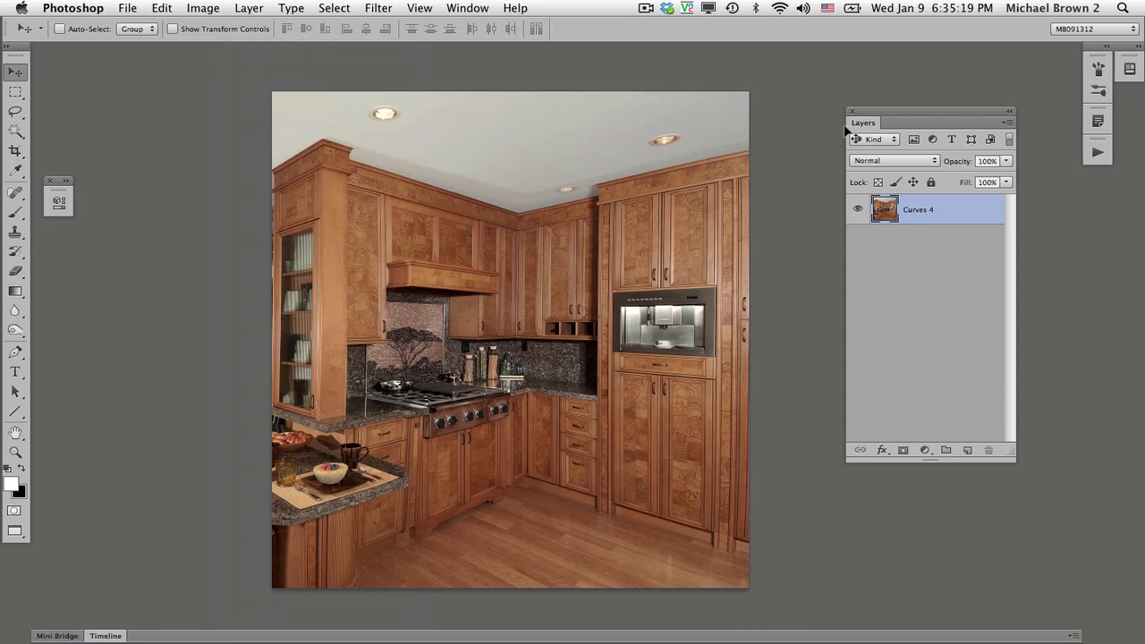
click(1006, 123)
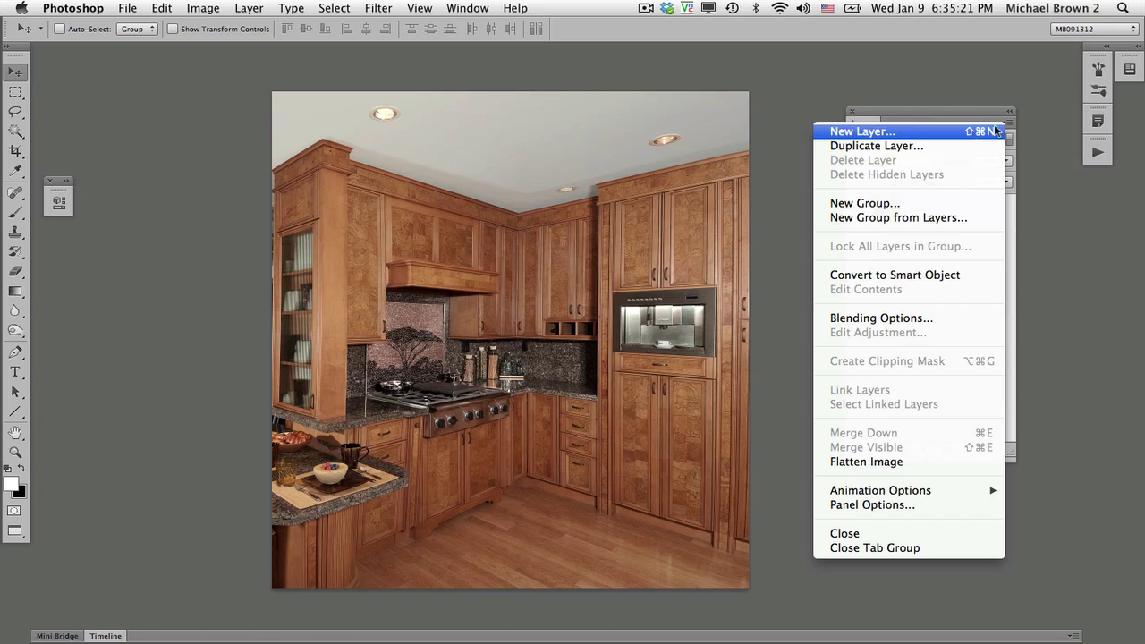
click(939, 83)
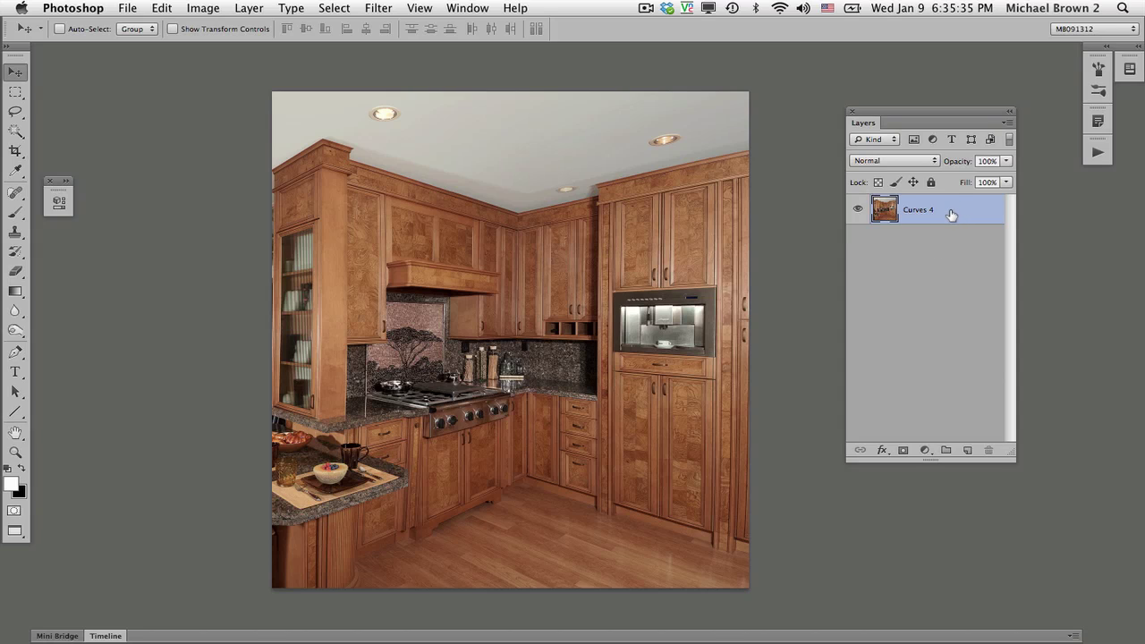
drag(960, 218, 967, 453)
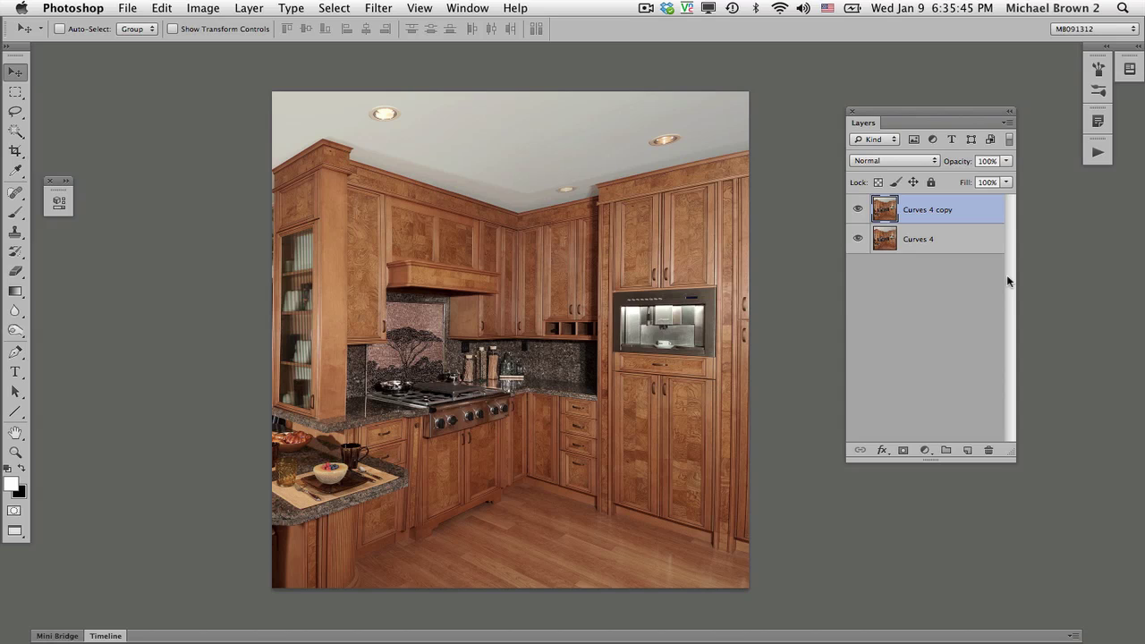
key(super)
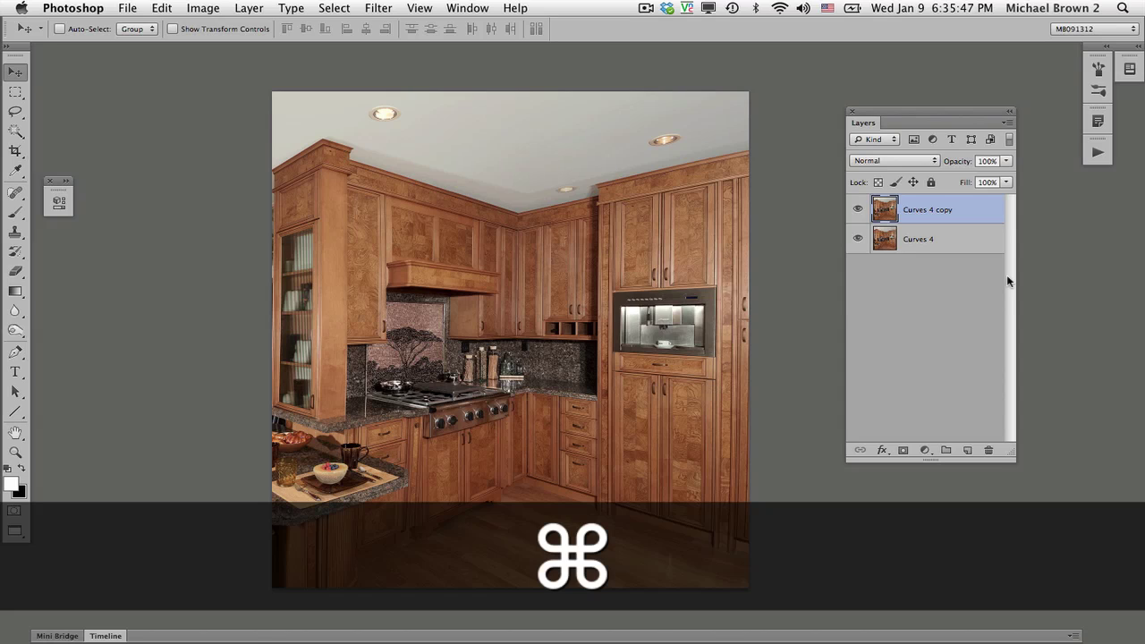
key(super+j)
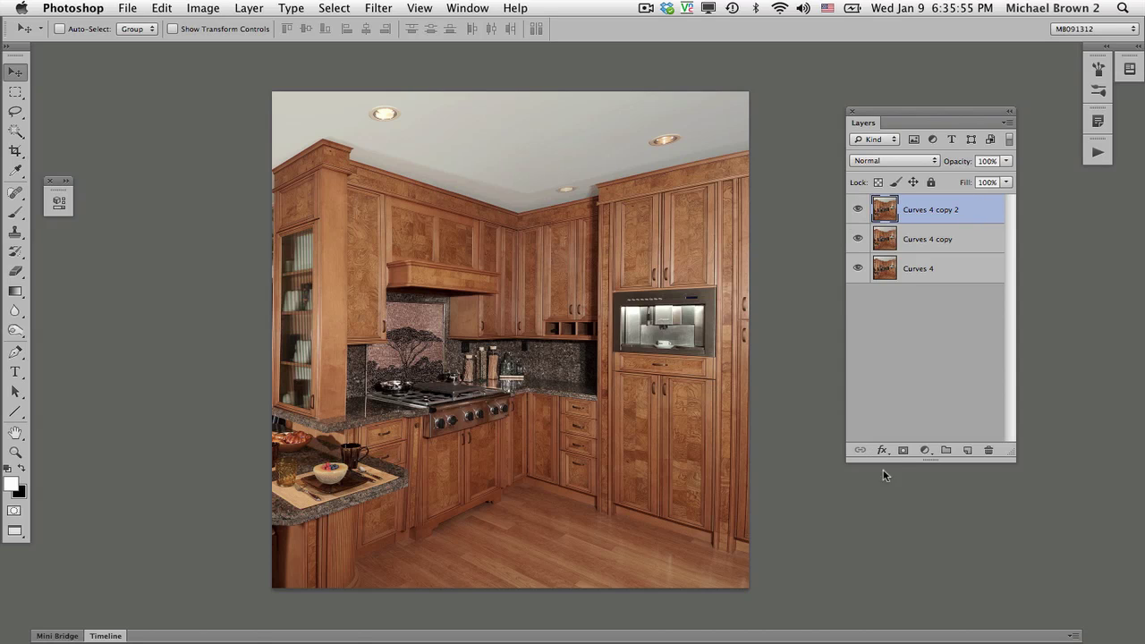
Add a trial Black & White adjustment layer, undo it, and move the Properties panel aside.
click(925, 453)
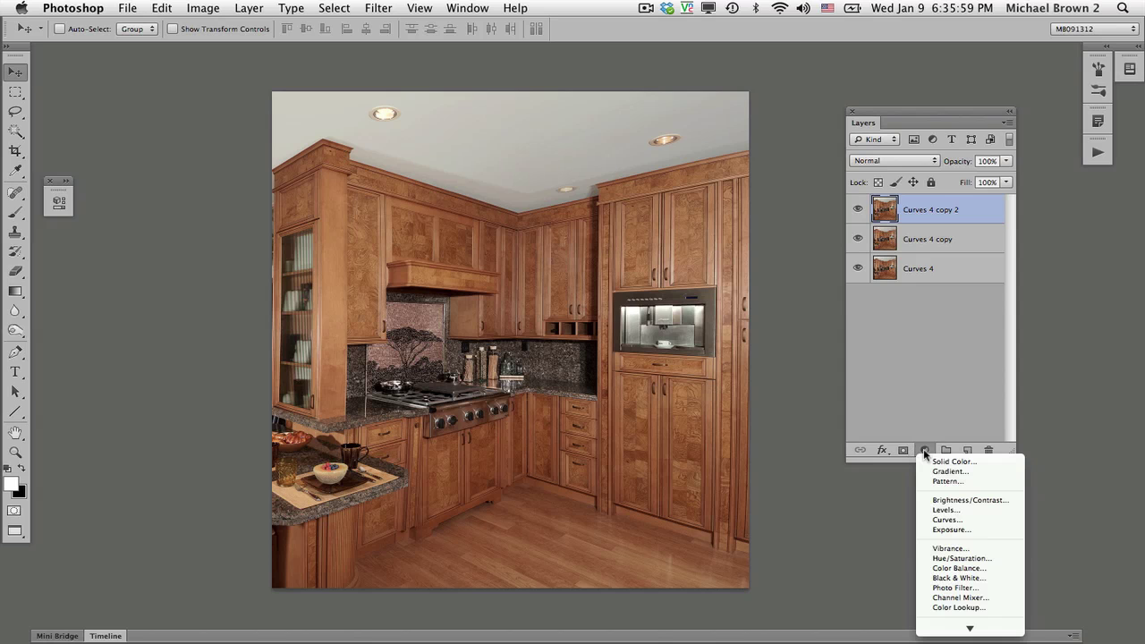
click(931, 577)
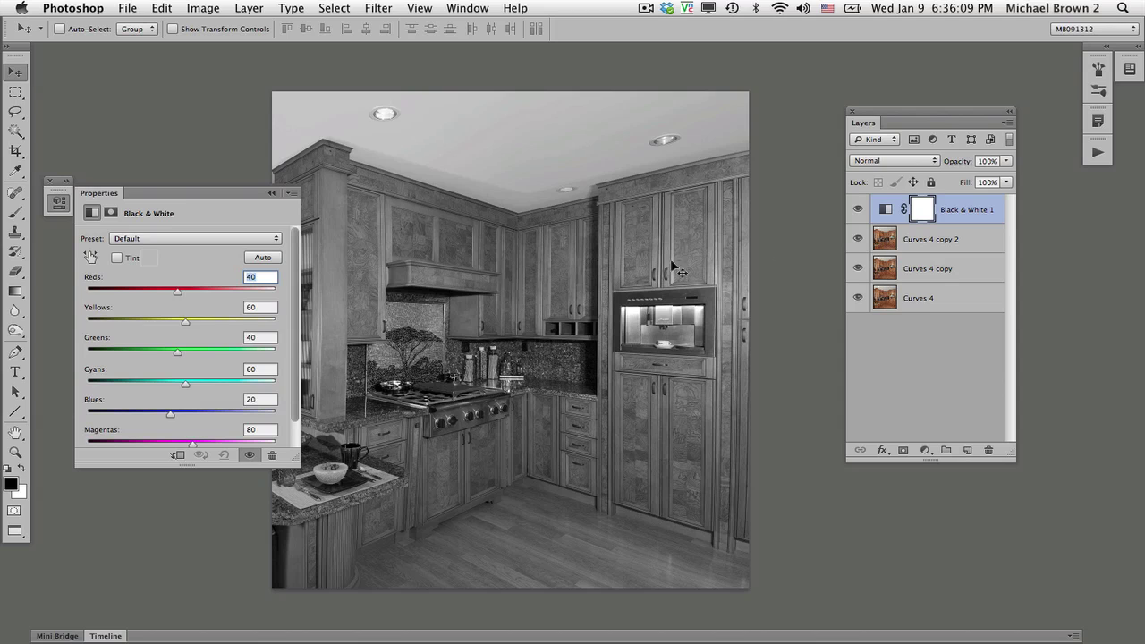
key(super+z)
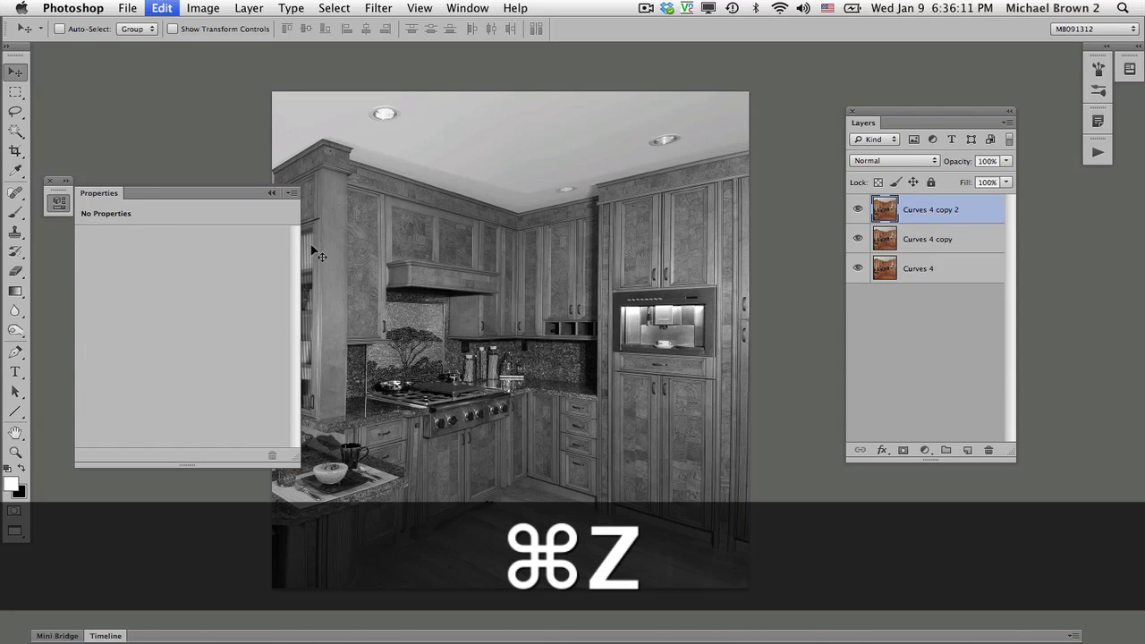
drag(178, 187, 148, 187)
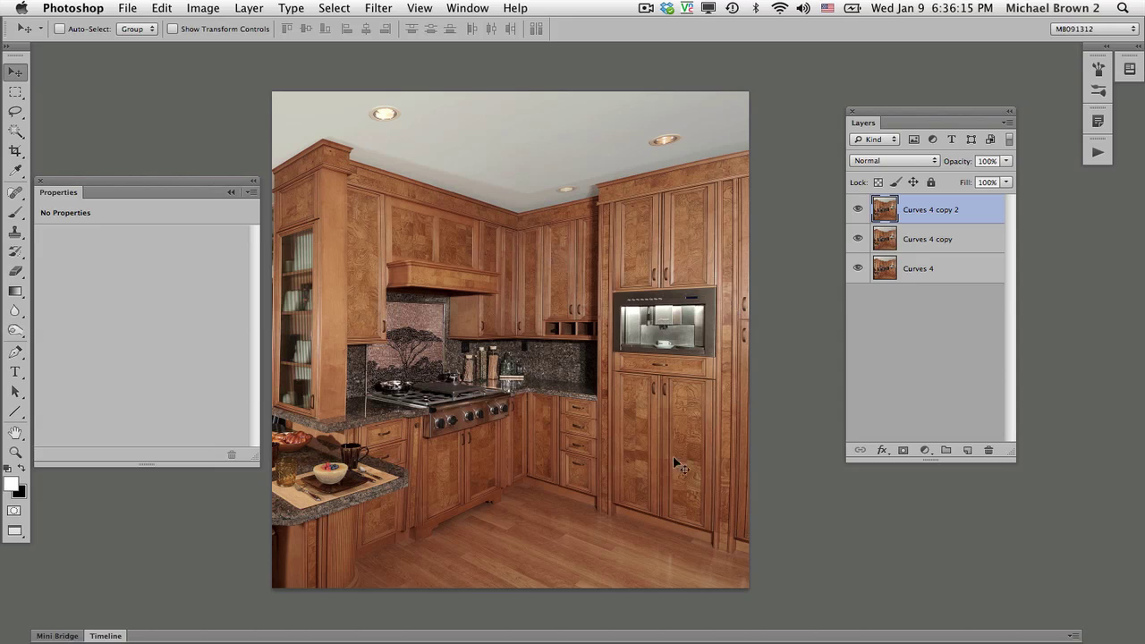
Apply Image > Adjustments > Black & White to Curves 4 copy 2 with Yellows 76 and Reds 34.
click(199, 11)
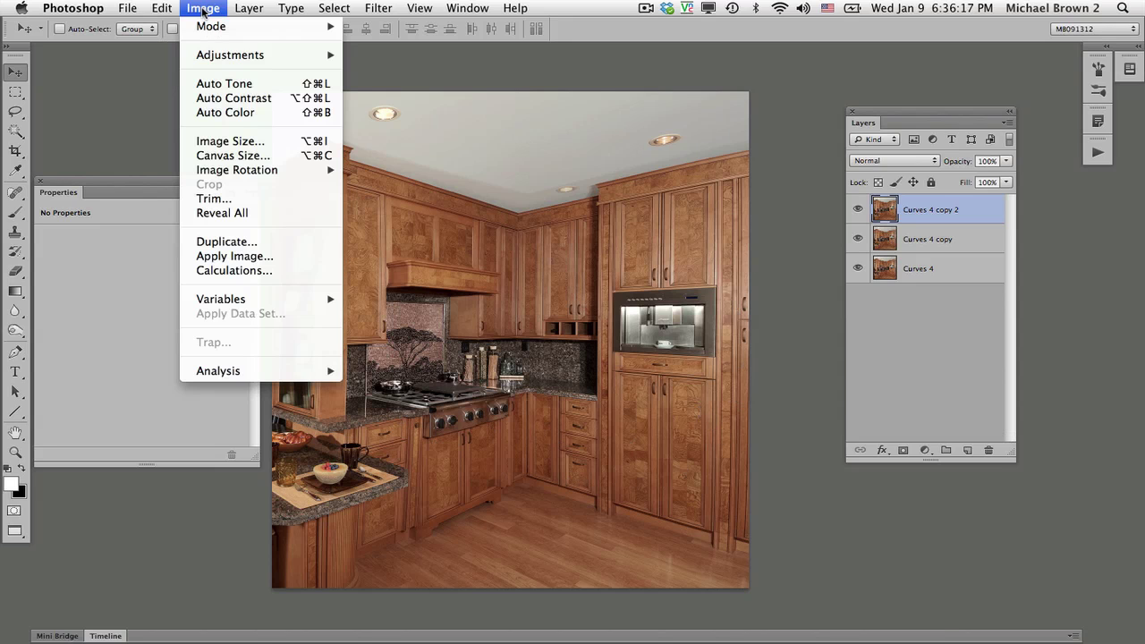
mouse_move(230, 57)
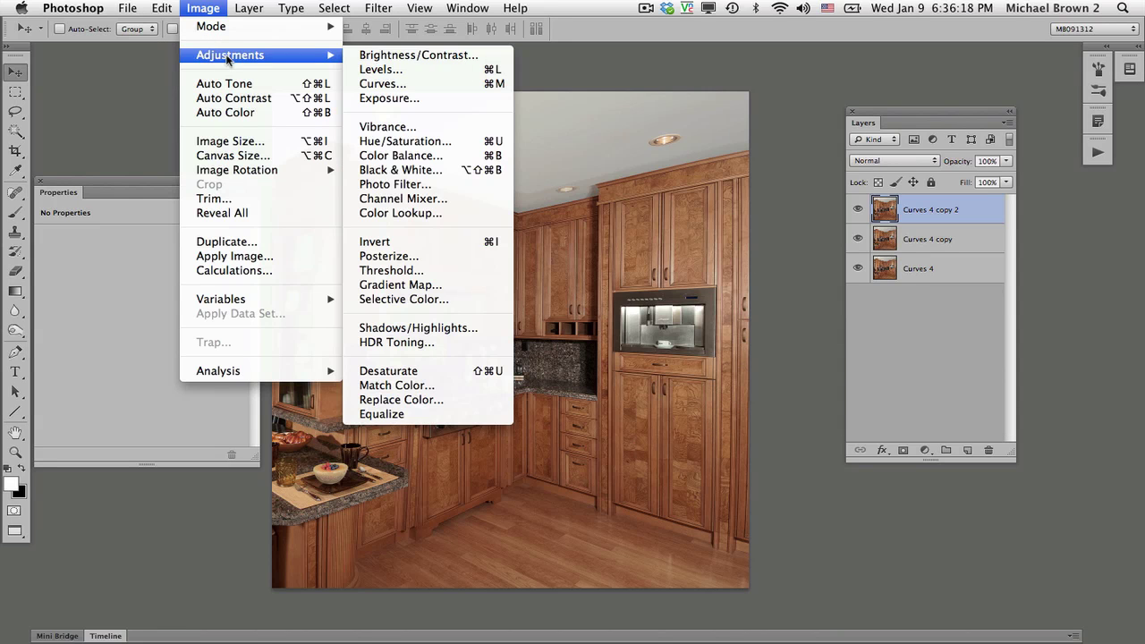
click(398, 170)
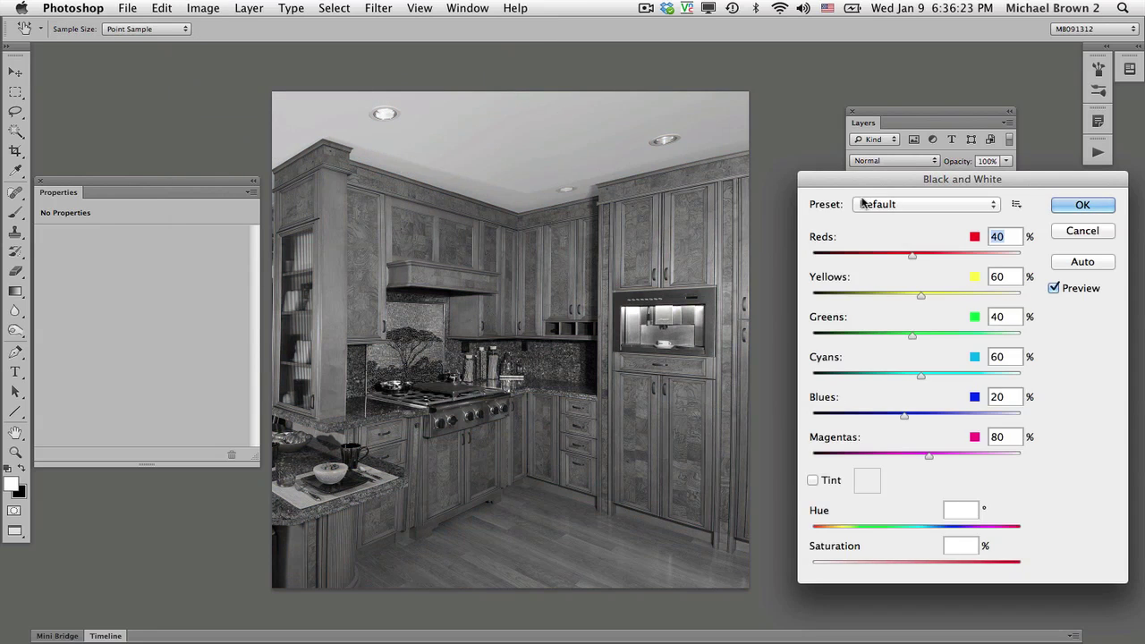
mouse_move(895, 179)
mouse_down()
mouse_move(882, 266)
mouse_move(876, 192)
mouse_up()
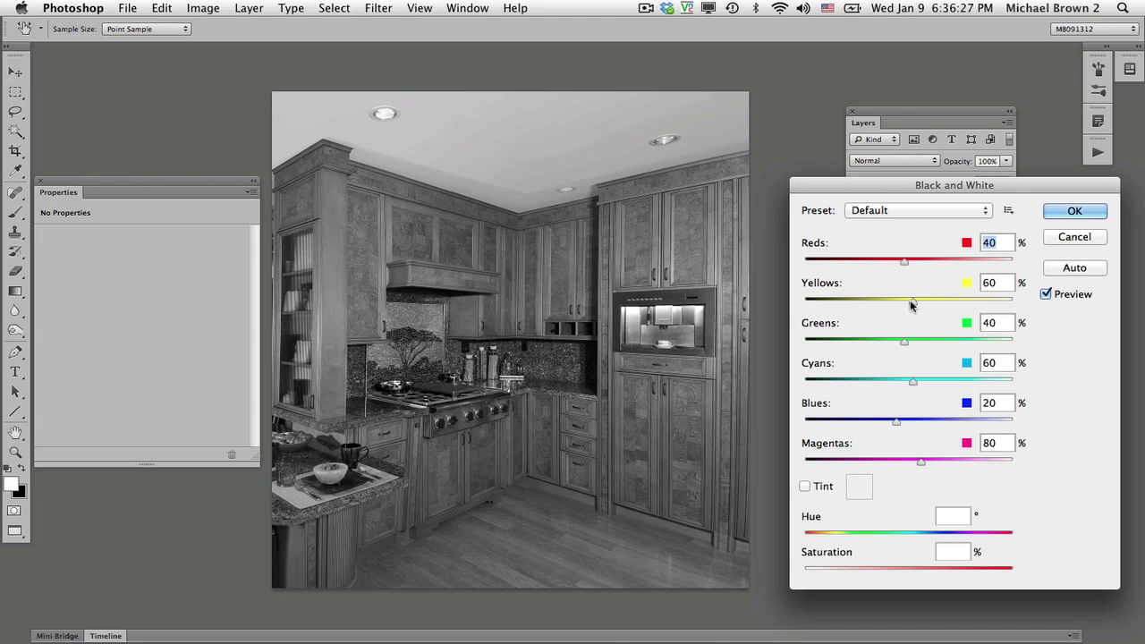
drag(909, 301, 920, 301)
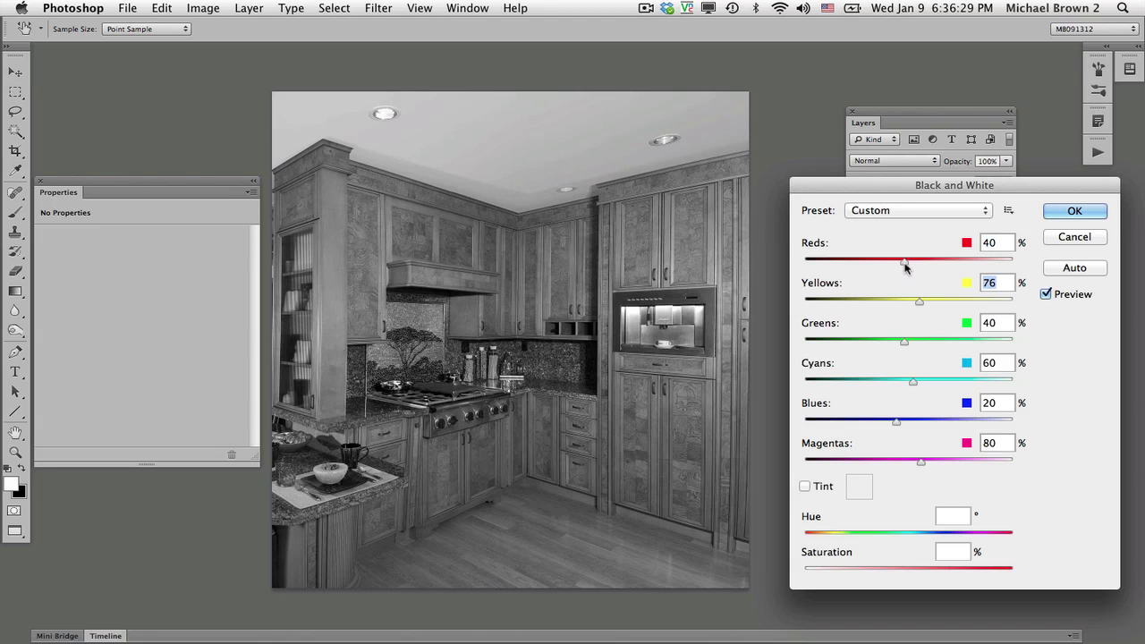
drag(904, 262, 898, 260)
click(1053, 212)
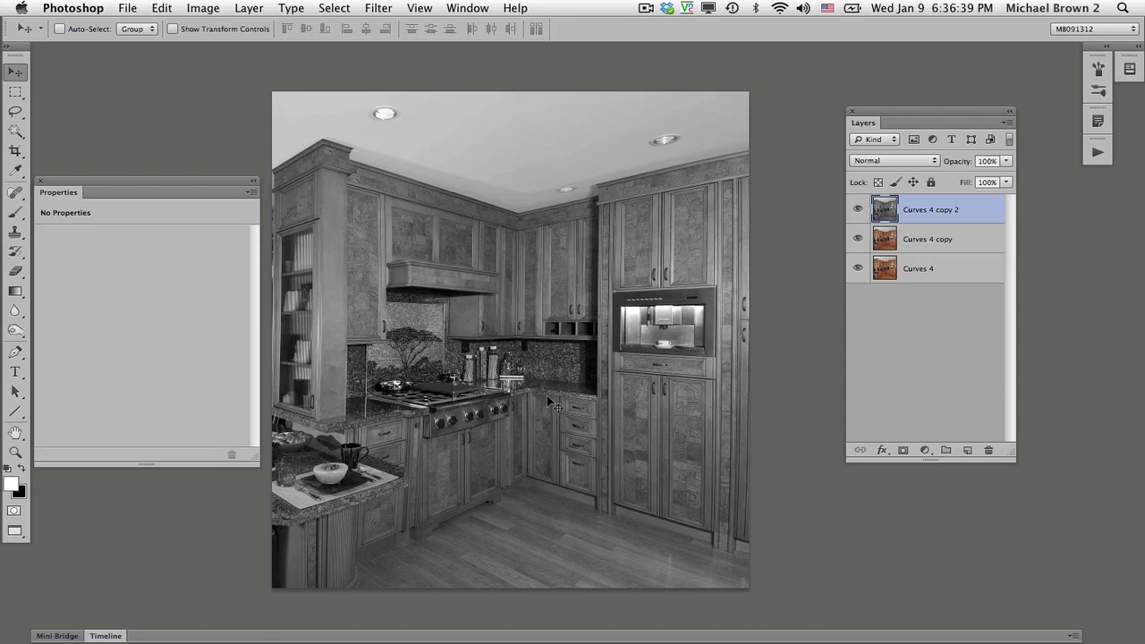
Apply a direct Curves adjustment lifting midtones from 126 to 137 and slightly darkening shadows.
click(197, 8)
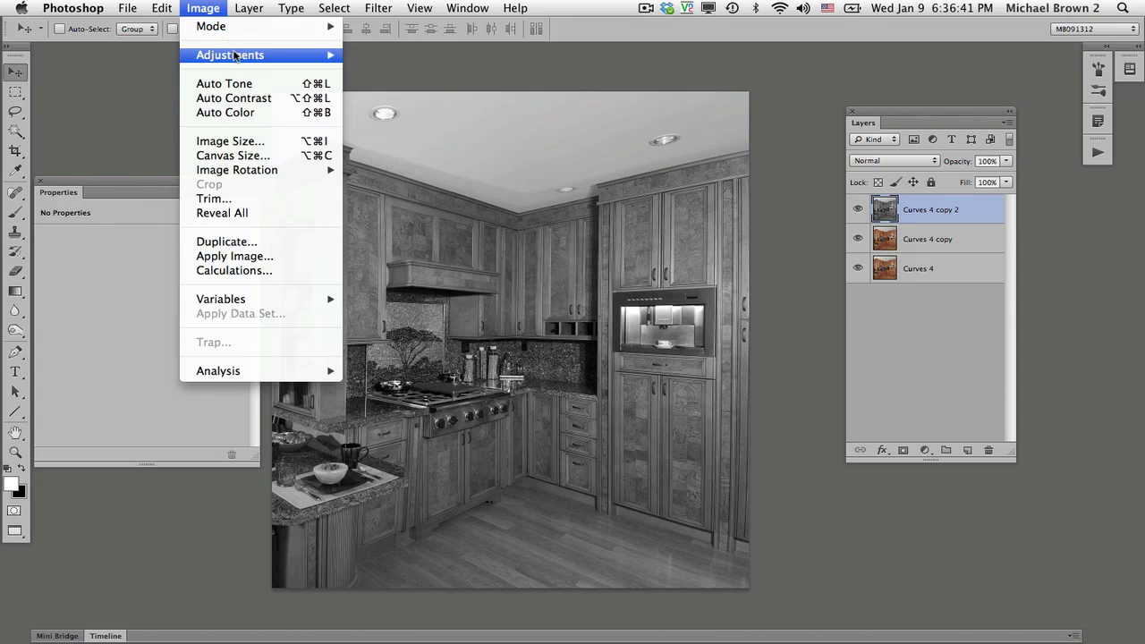
mouse_move(235, 55)
click(363, 85)
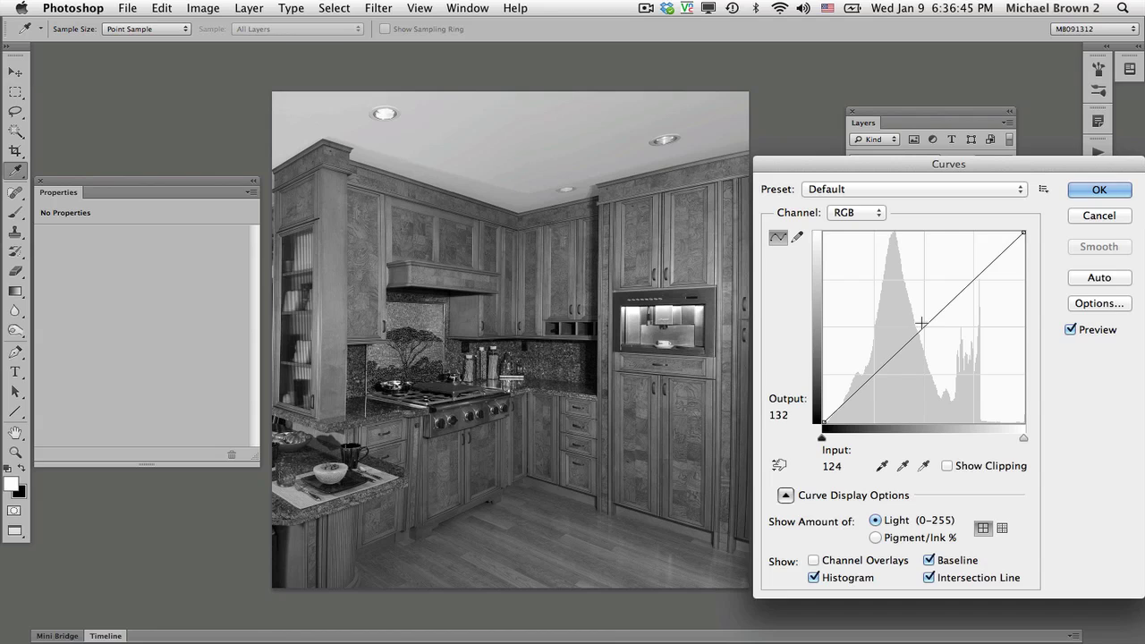
click(924, 326)
drag(924, 326, 921, 322)
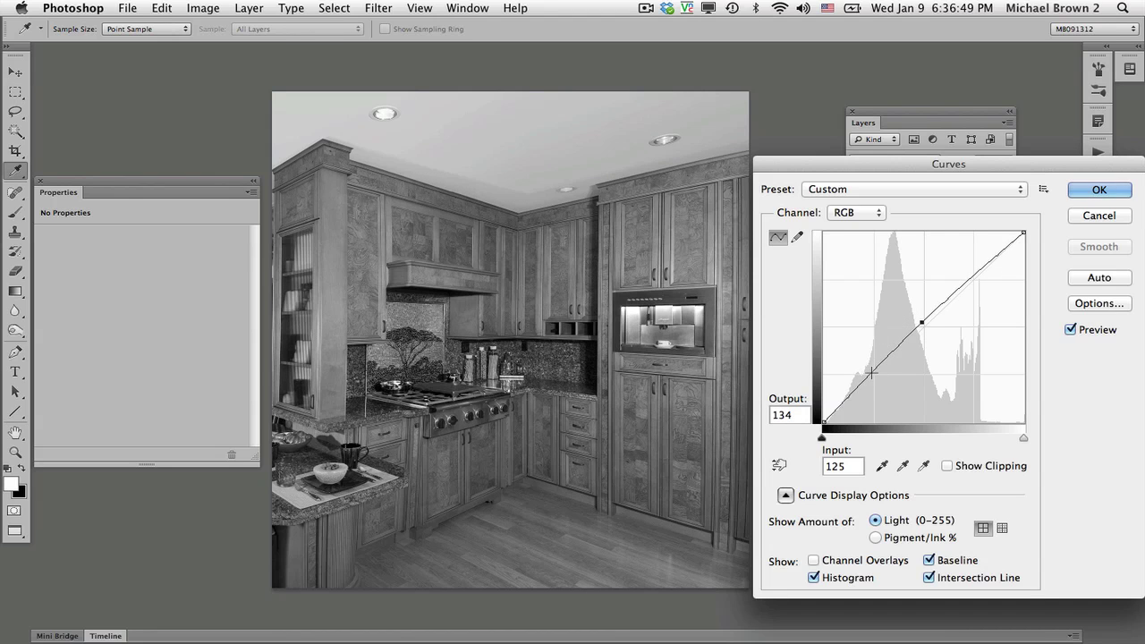
drag(872, 374, 875, 374)
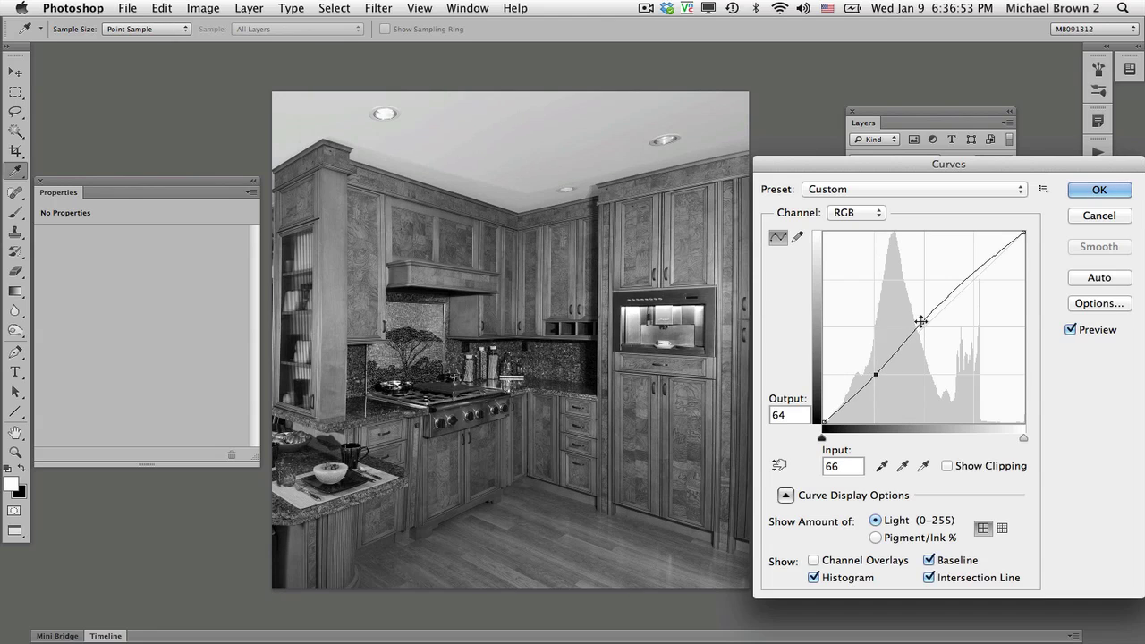
drag(921, 320, 922, 319)
click(1073, 193)
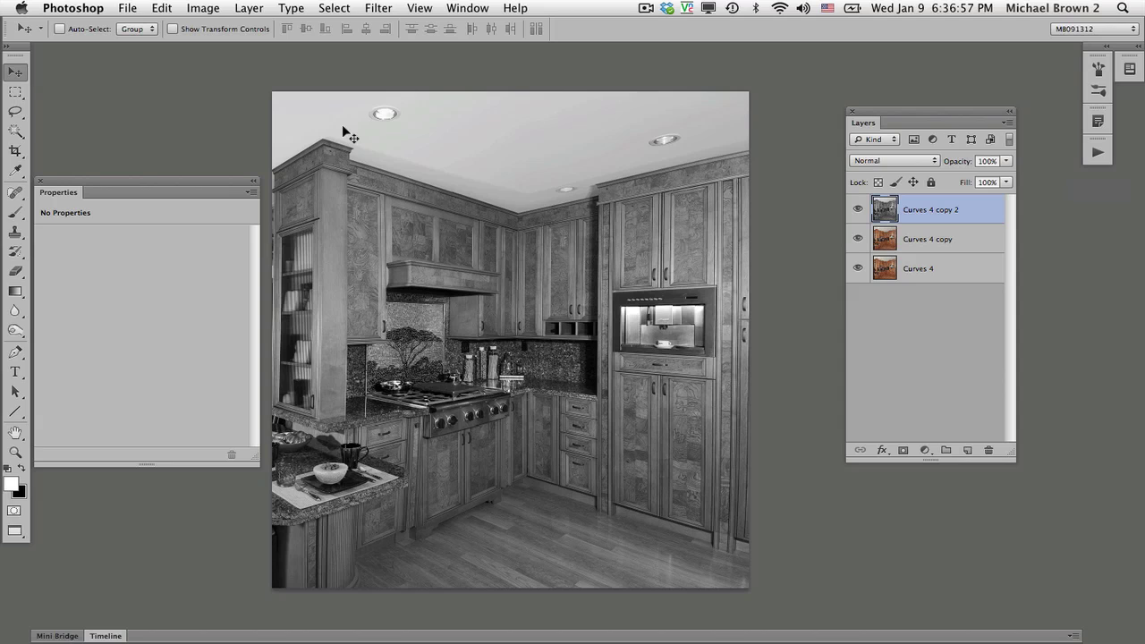
Compare the original and pre-curves states in the History panel, ending on the Curves state.
key(F10)
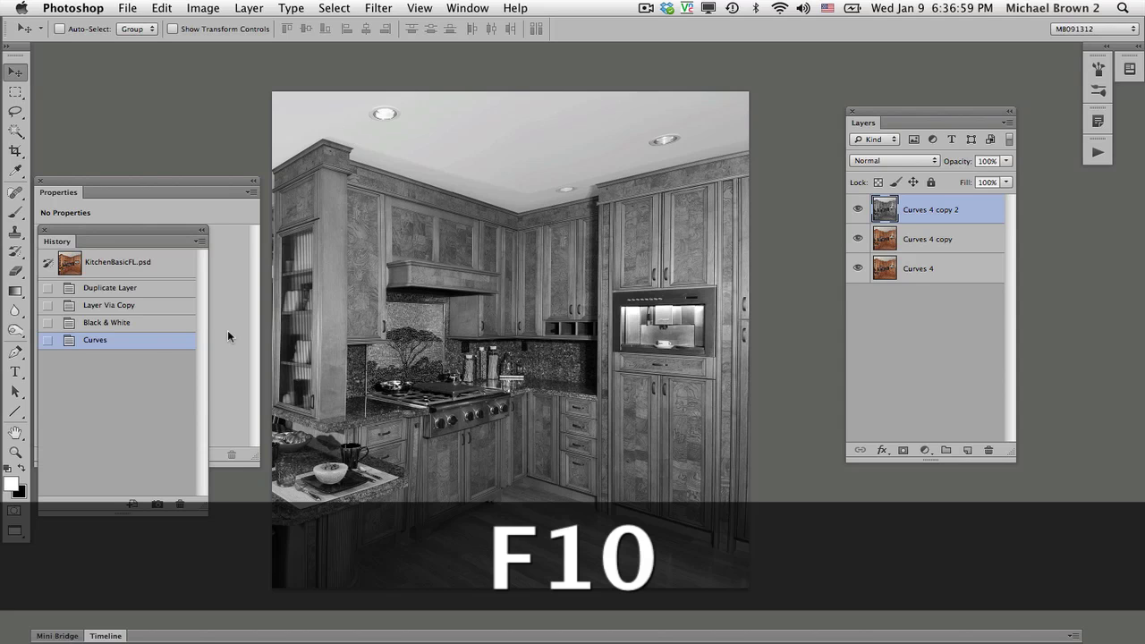
click(117, 264)
click(115, 341)
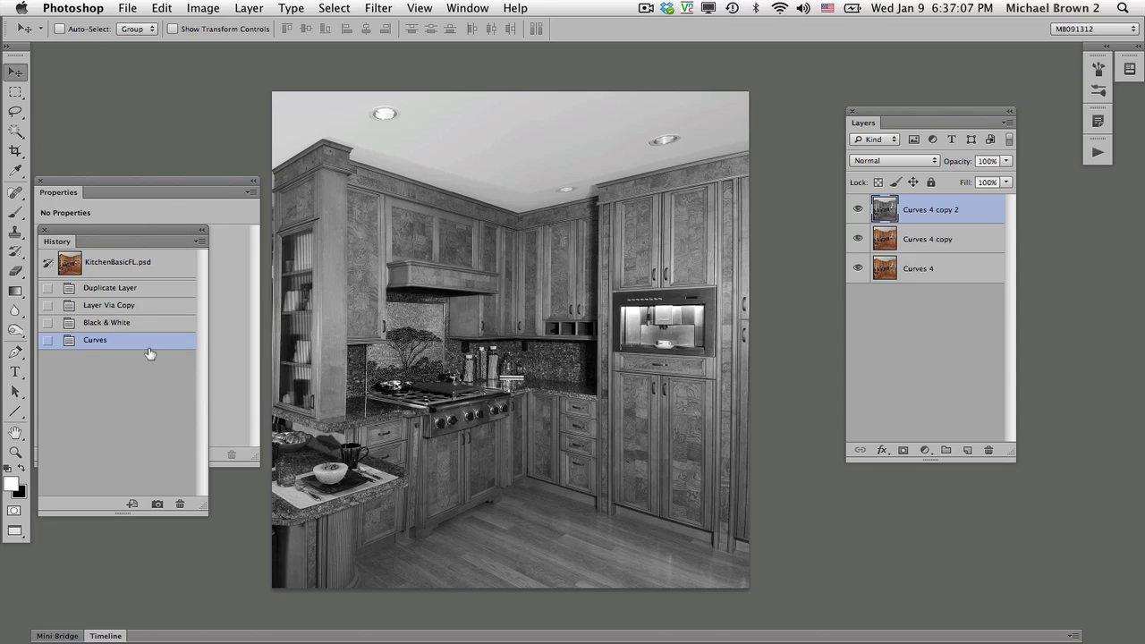
click(112, 328)
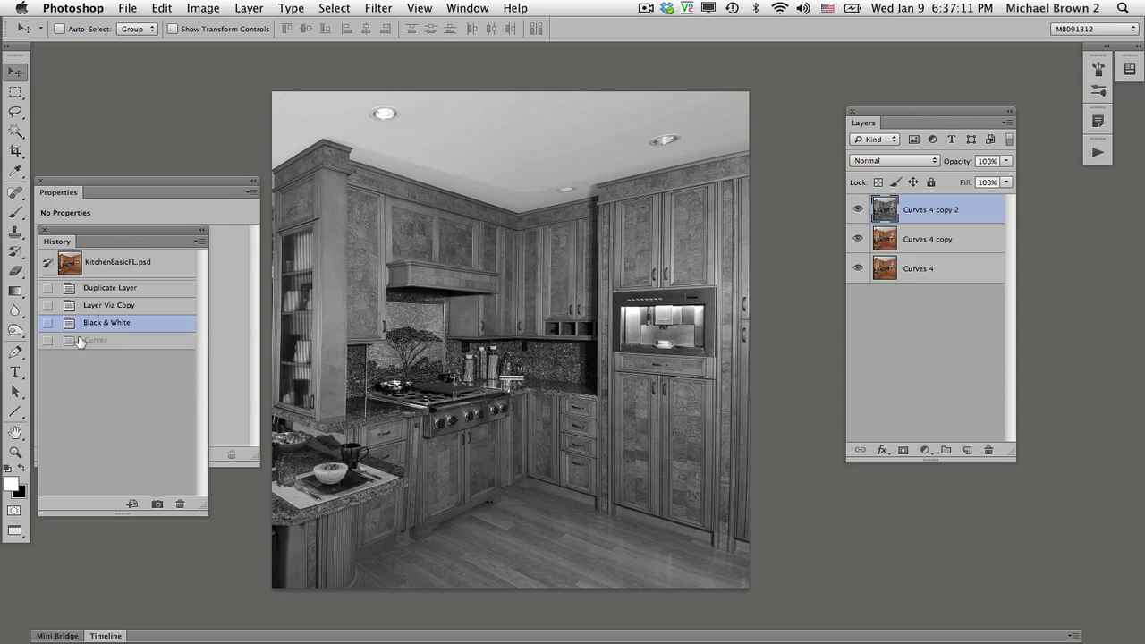
click(92, 342)
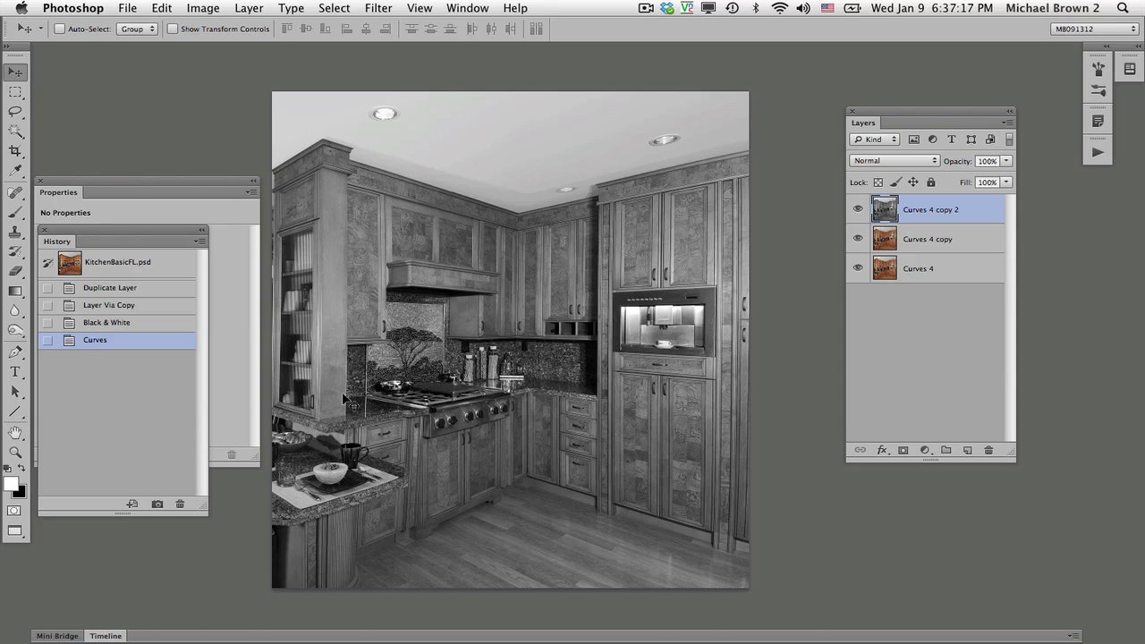
Duplicate the greyscale layer as Curves 4 copy 3, hide Curves 4 copy 2, and reset default colours.
key(super+j)
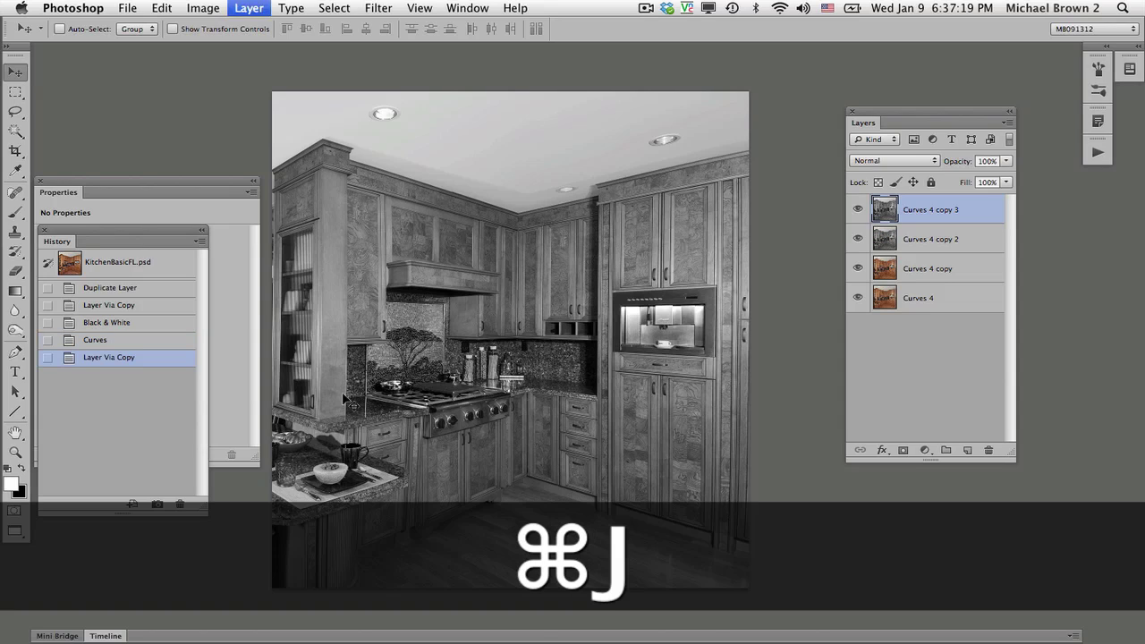
click(858, 239)
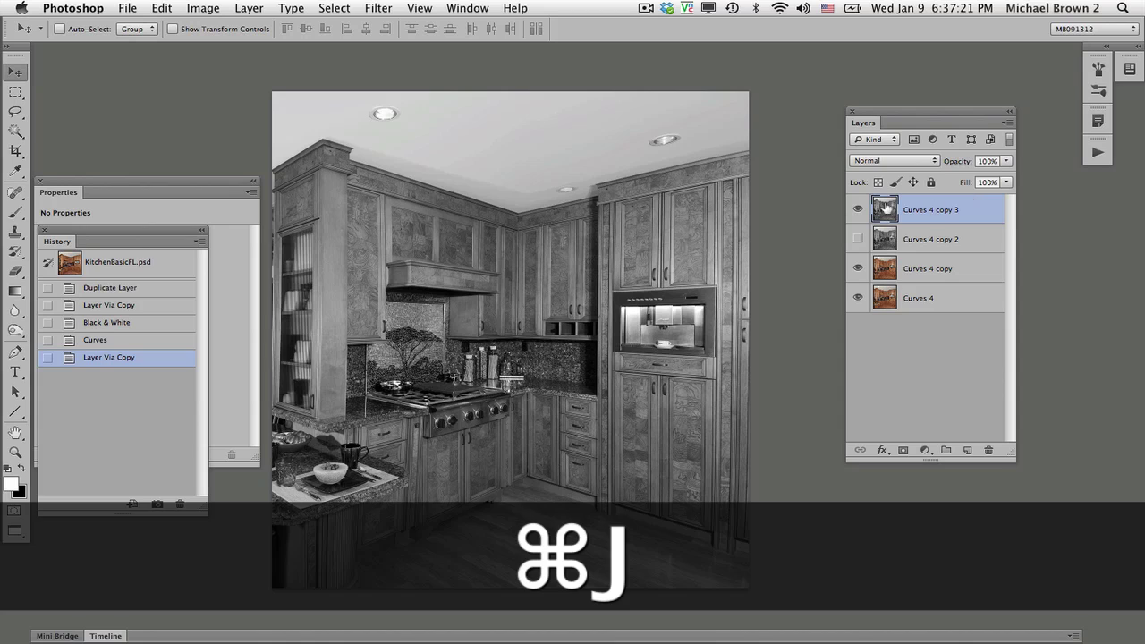
click(378, 8)
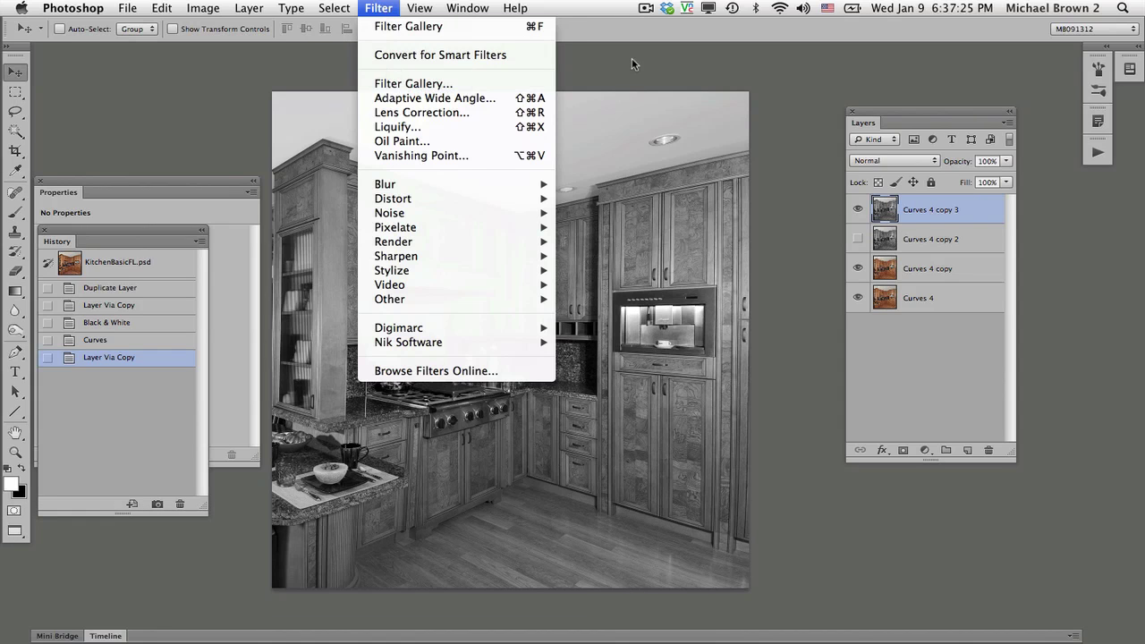
key(Escape)
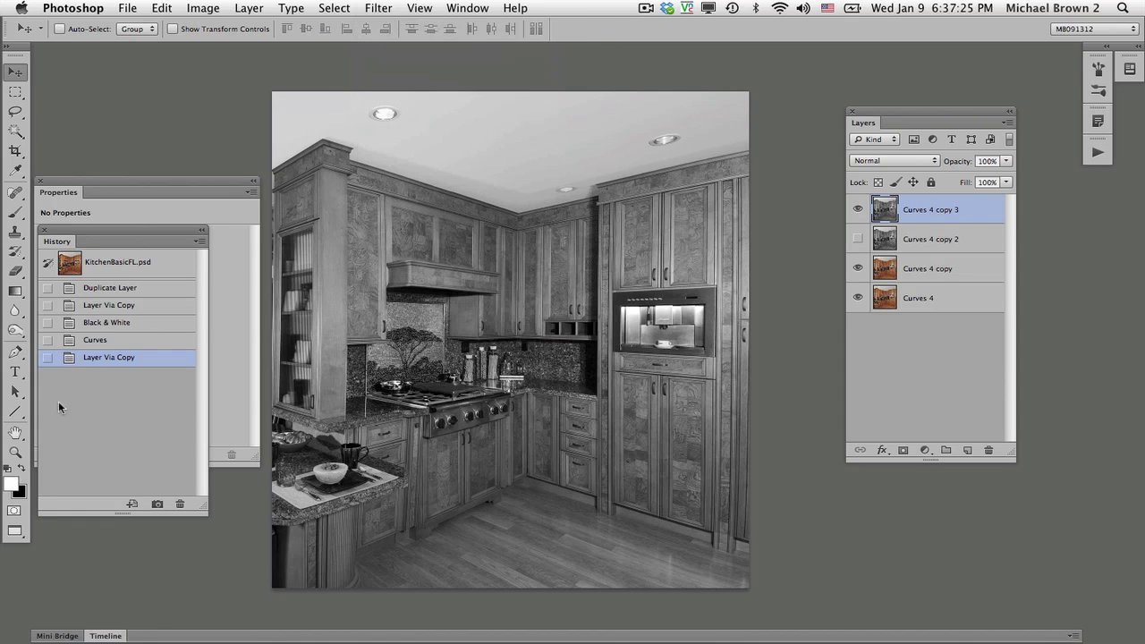
click(8, 468)
click(377, 10)
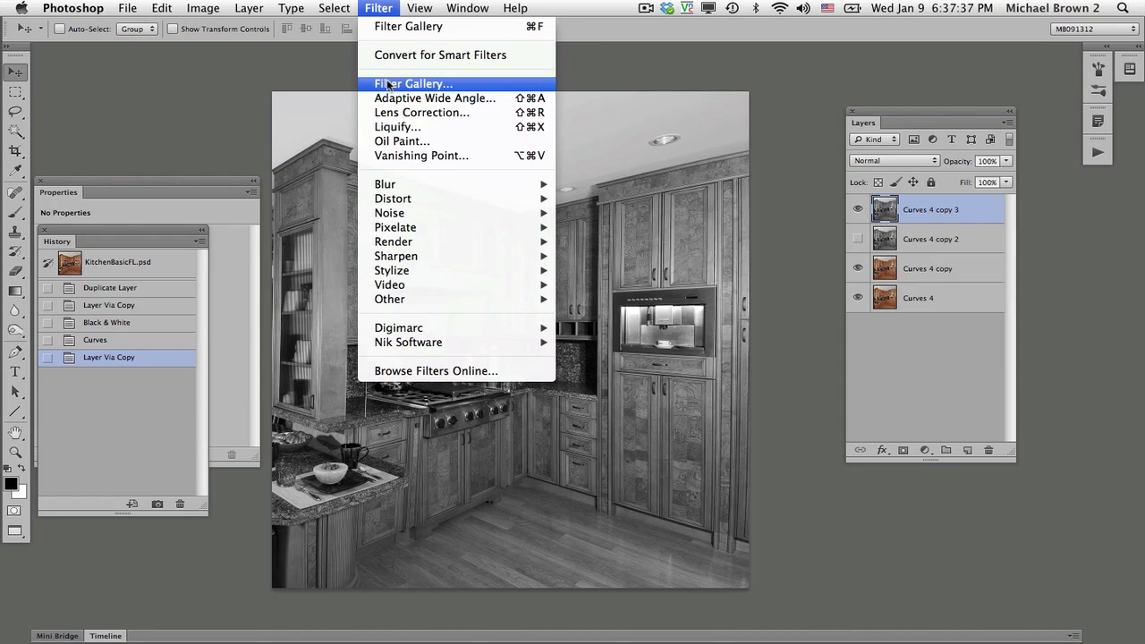
Apply the Sketch > Photocopy filter to Curves 4 copy 3 with Detail 17 and Darkness 37.
click(392, 84)
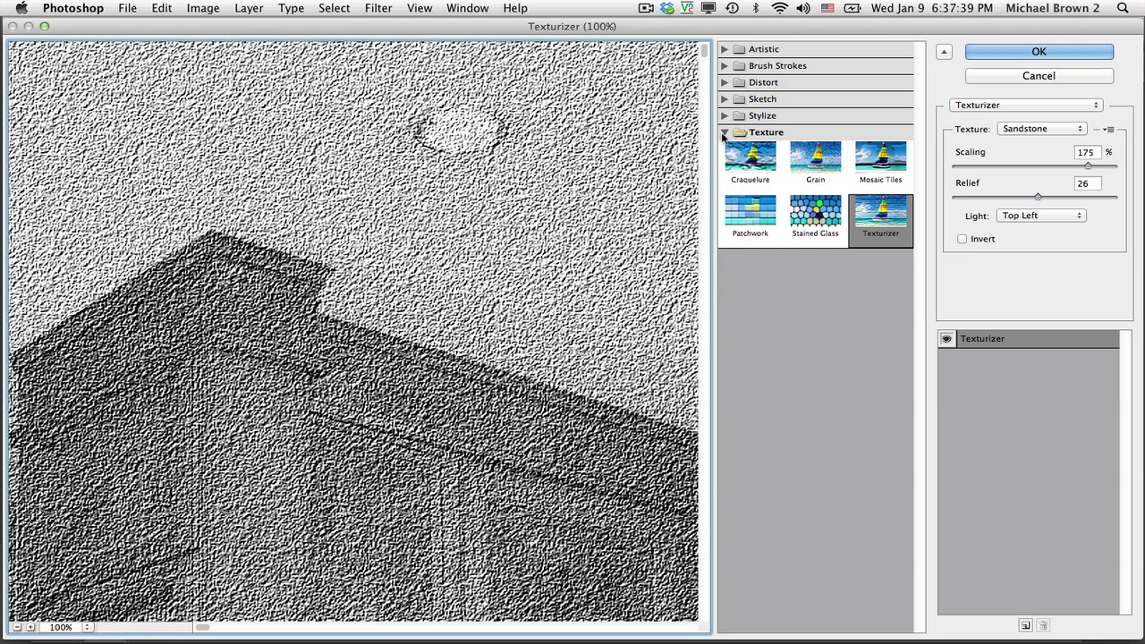
click(725, 133)
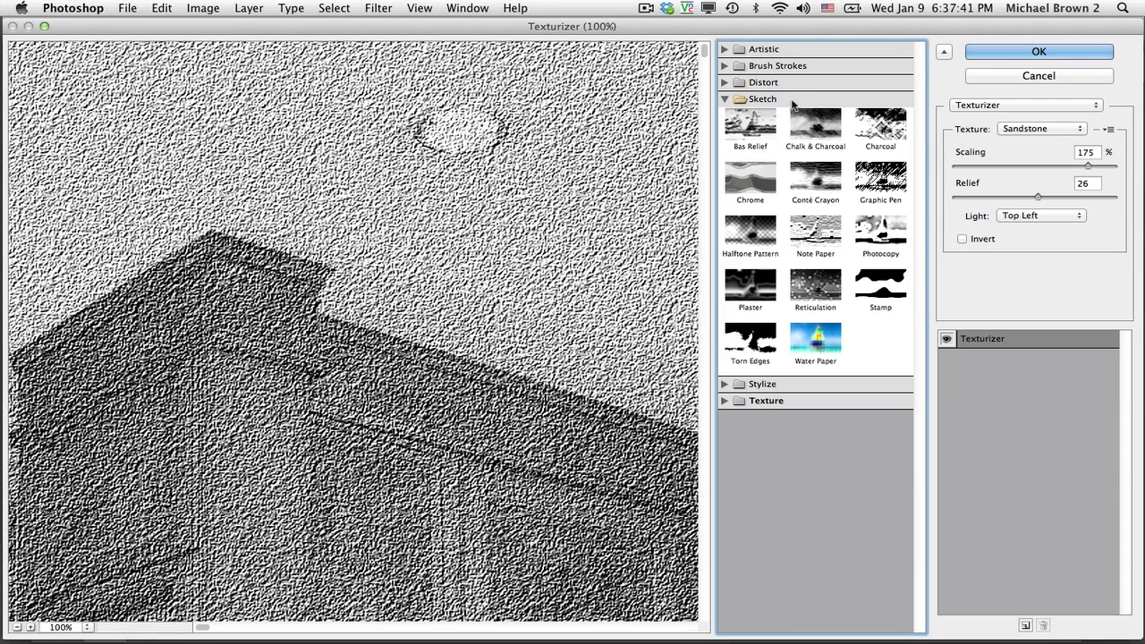
click(883, 248)
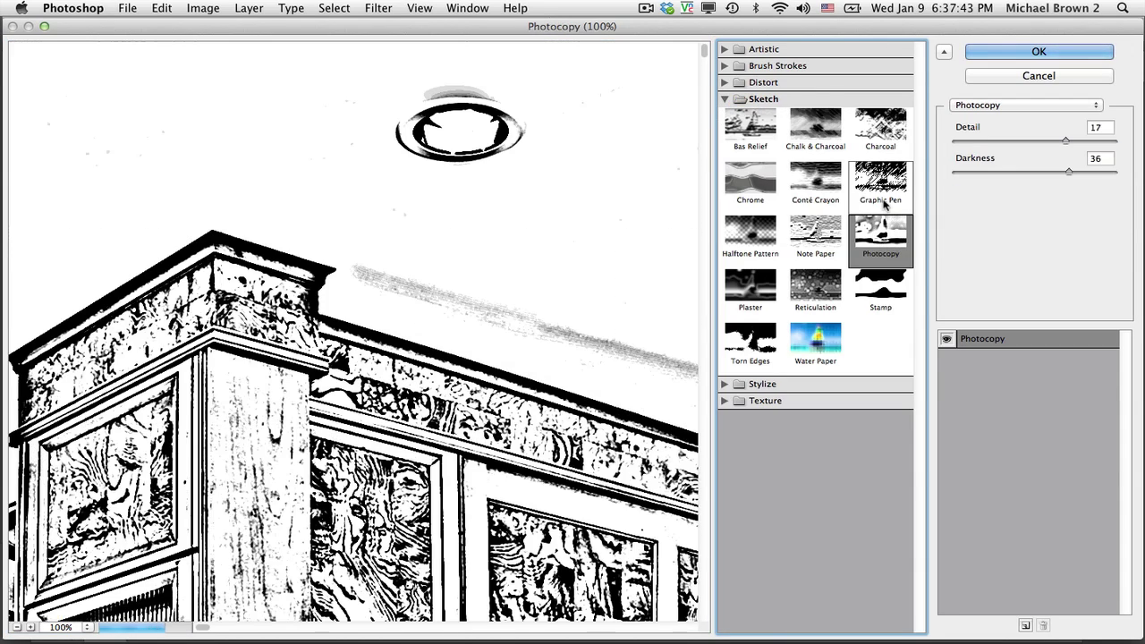
key(super+minus)
key(super+minus)
key(super+minus)
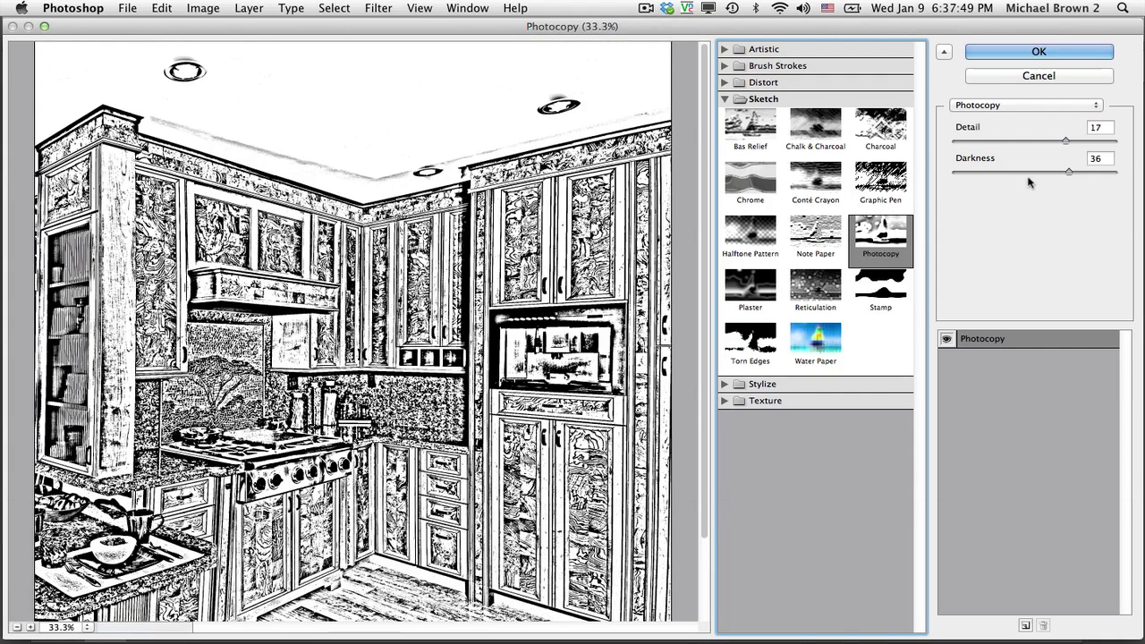
click(1065, 141)
drag(1065, 143, 1126, 154)
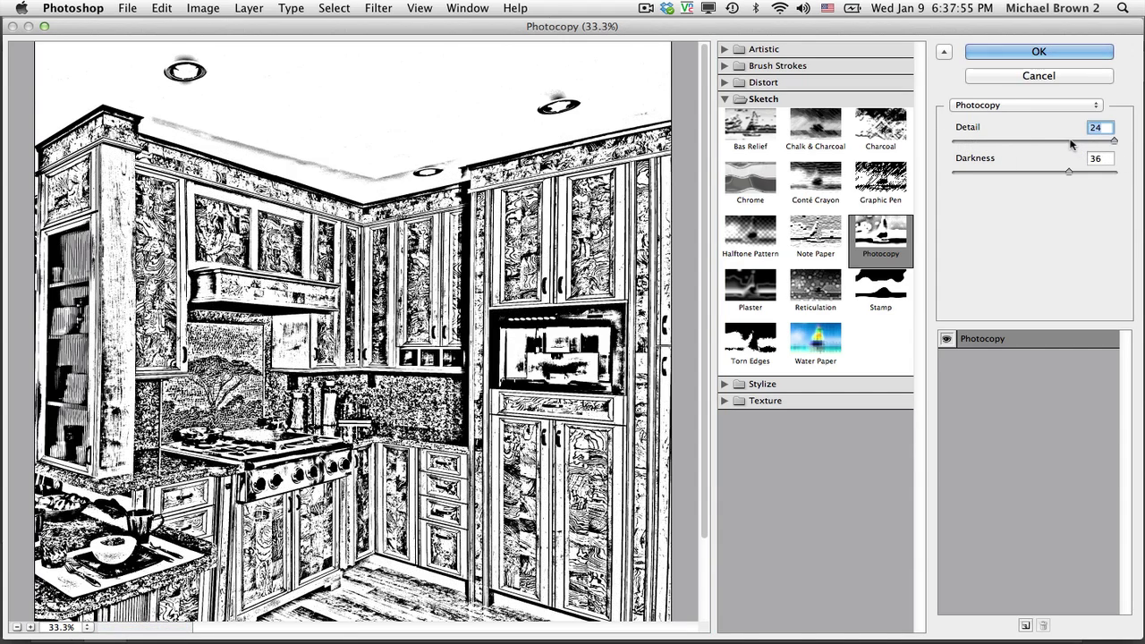
click(1069, 142)
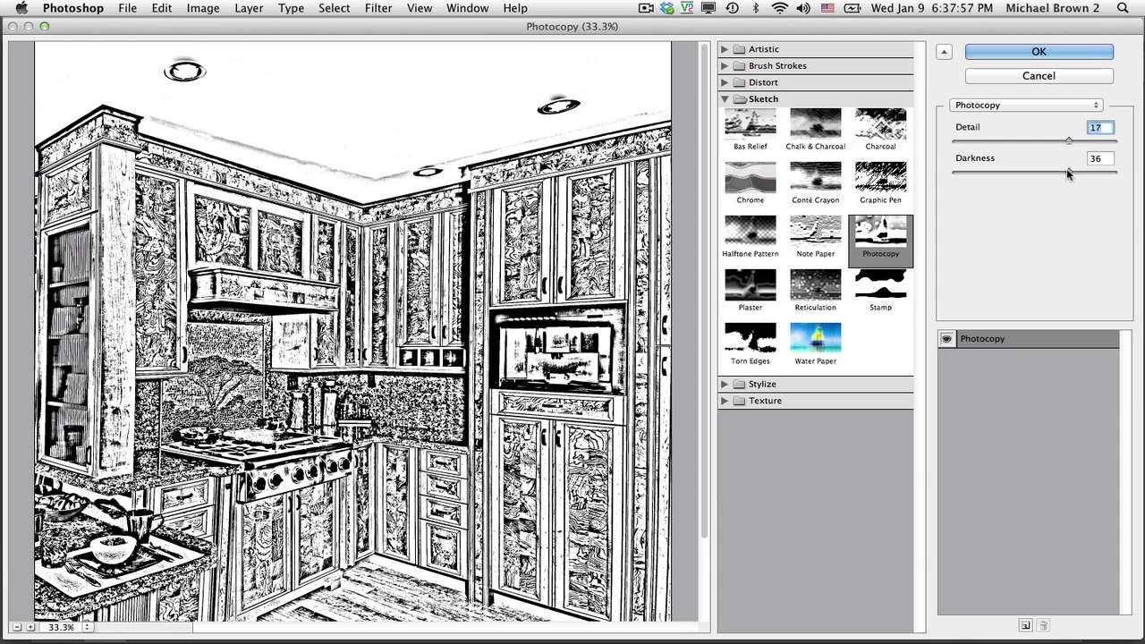
mouse_move(1067, 172)
mouse_down()
mouse_move(951, 174)
mouse_move(1113, 176)
mouse_move(1067, 174)
mouse_up()
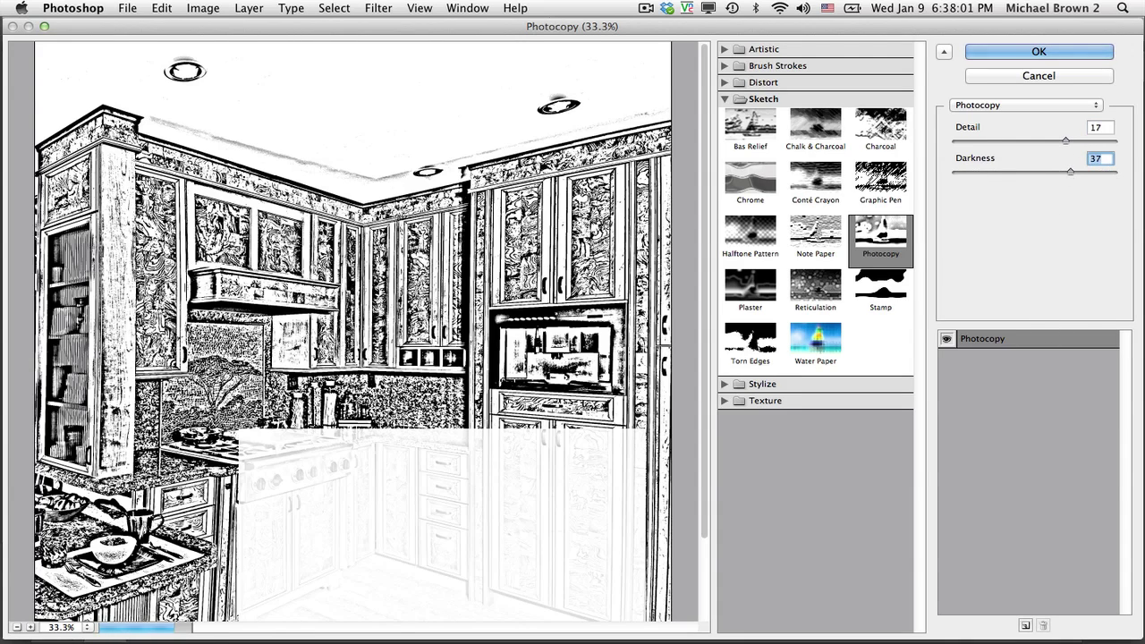
click(992, 57)
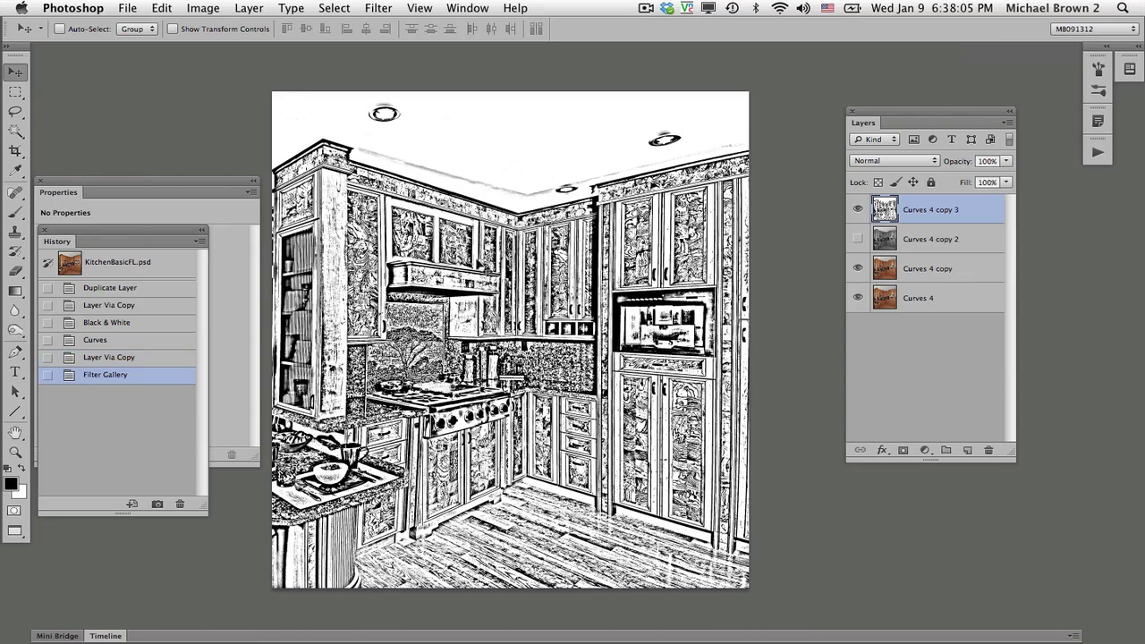
Paint white with a 45-pixel brush over the smudges along the ceiling edge.
key(super+equal)
key(super+equal)
key(super+equal)
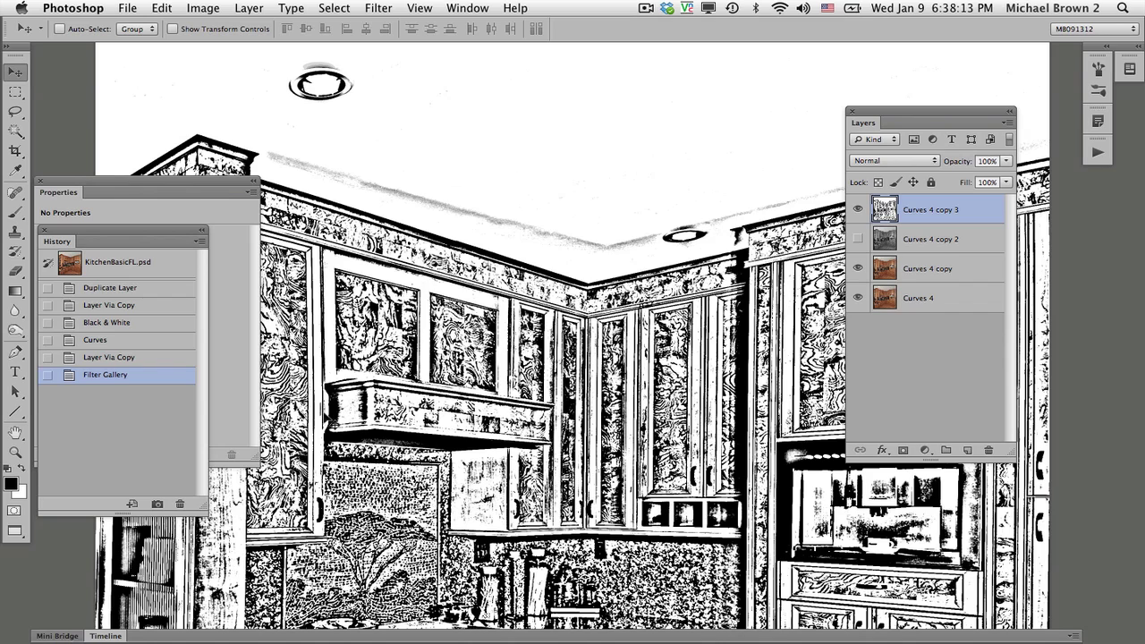
click(22, 470)
key(b)
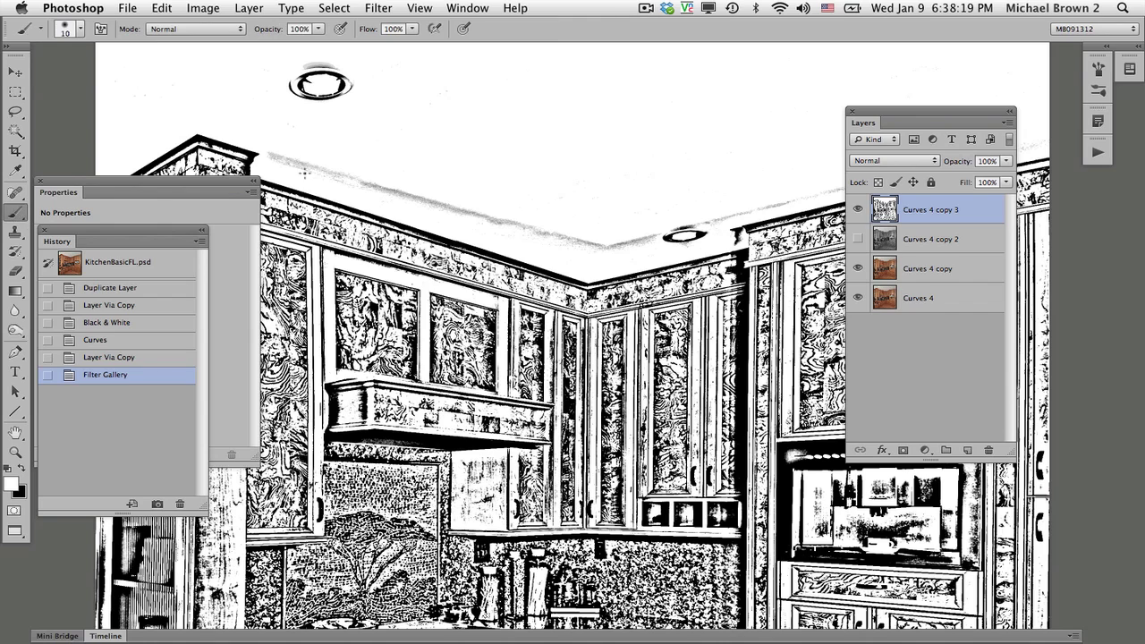
key(bracketright)
key(bracketright)
key(bracketright)
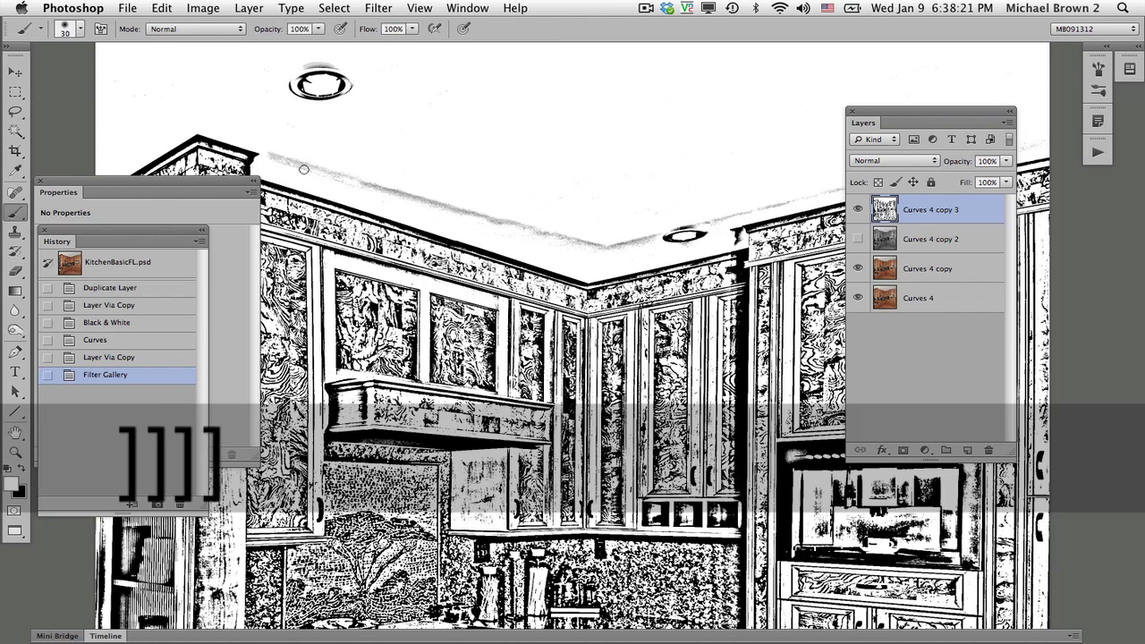
mouse_move(271, 155)
mouse_down()
mouse_move(561, 237)
mouse_move(486, 206)
mouse_move(497, 217)
mouse_up()
mouse_move(620, 131)
mouse_down()
mouse_move(461, 139)
mouse_move(410, 157)
mouse_up()
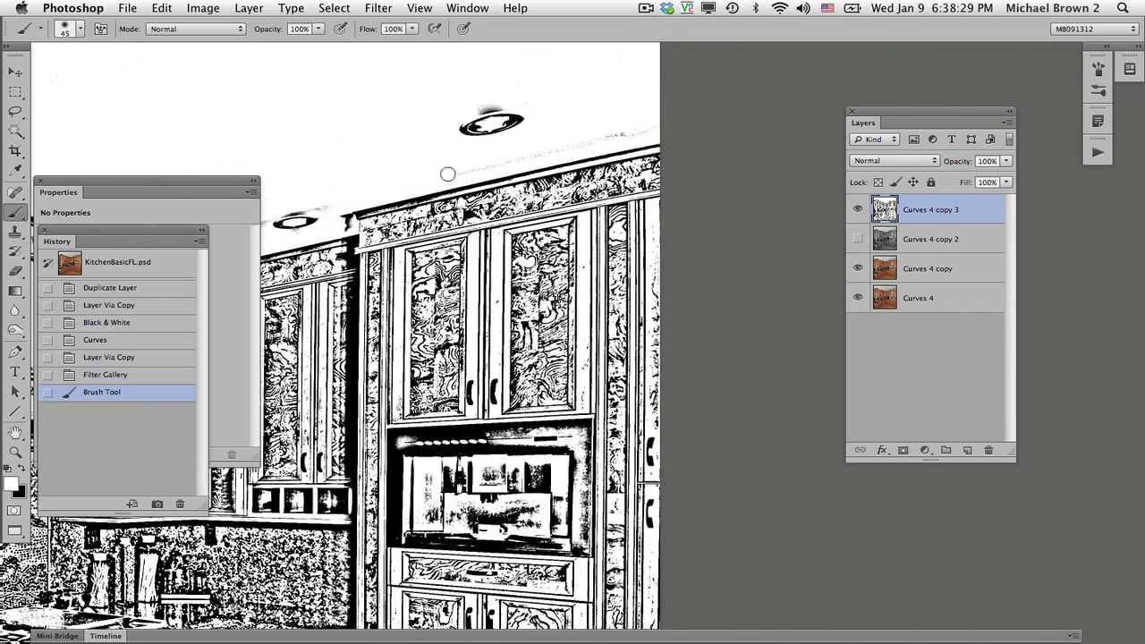
mouse_move(557, 145)
mouse_down()
mouse_move(666, 124)
mouse_move(625, 128)
mouse_up()
Zoom in closer and whiten the smudges around the ceiling light with a 9-pixel brush.
key(super+equal)
key(super+equal)
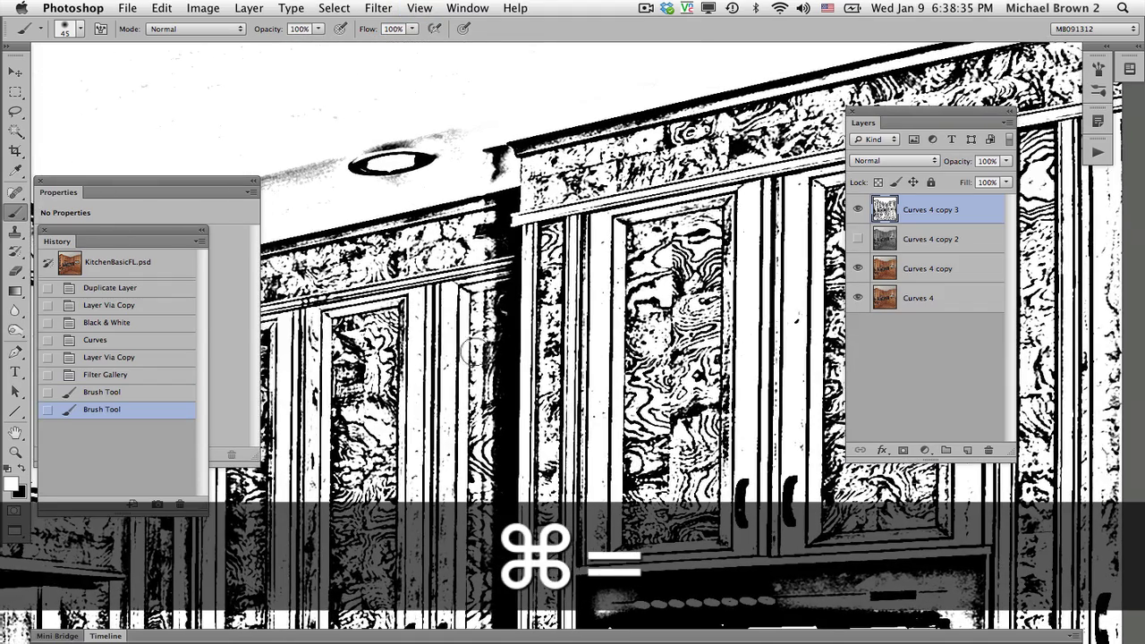
key(super+equal)
drag(496, 356, 684, 433)
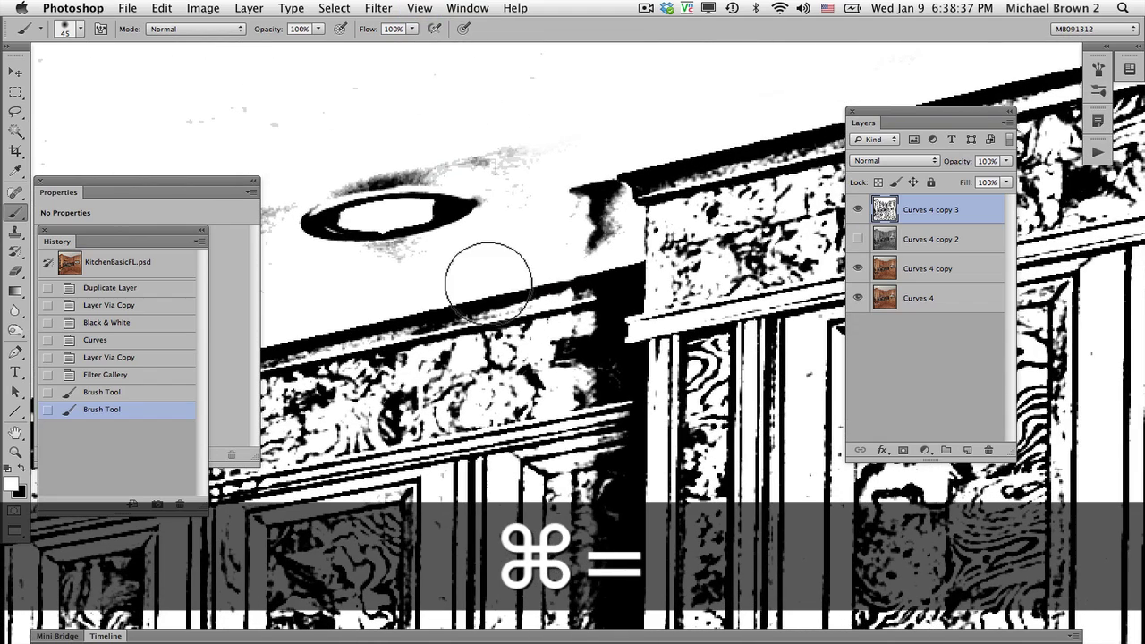
key(bracketleft)
key(bracketleft)
key(bracketleft)
key(bracketleft)
key(bracketleft)
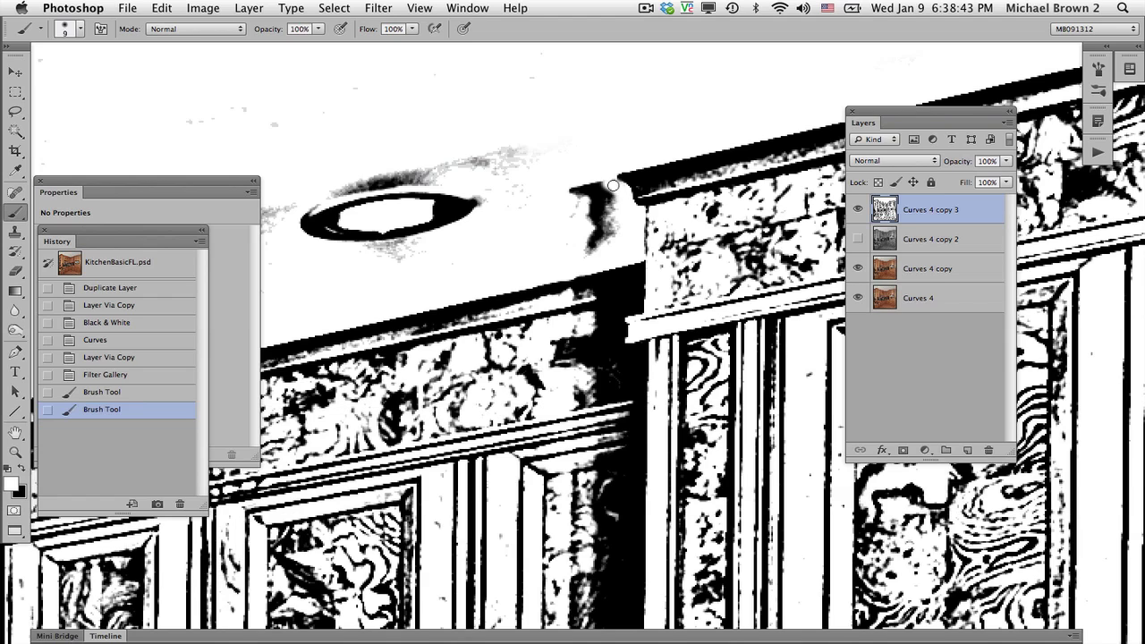
mouse_move(613, 186)
mouse_down()
mouse_move(597, 197)
mouse_move(609, 231)
mouse_move(601, 252)
mouse_move(574, 192)
mouse_up()
mouse_move(481, 178)
mouse_down()
mouse_move(523, 155)
mouse_move(509, 159)
mouse_move(547, 169)
mouse_move(463, 163)
mouse_move(534, 200)
mouse_move(499, 202)
mouse_move(508, 251)
mouse_up()
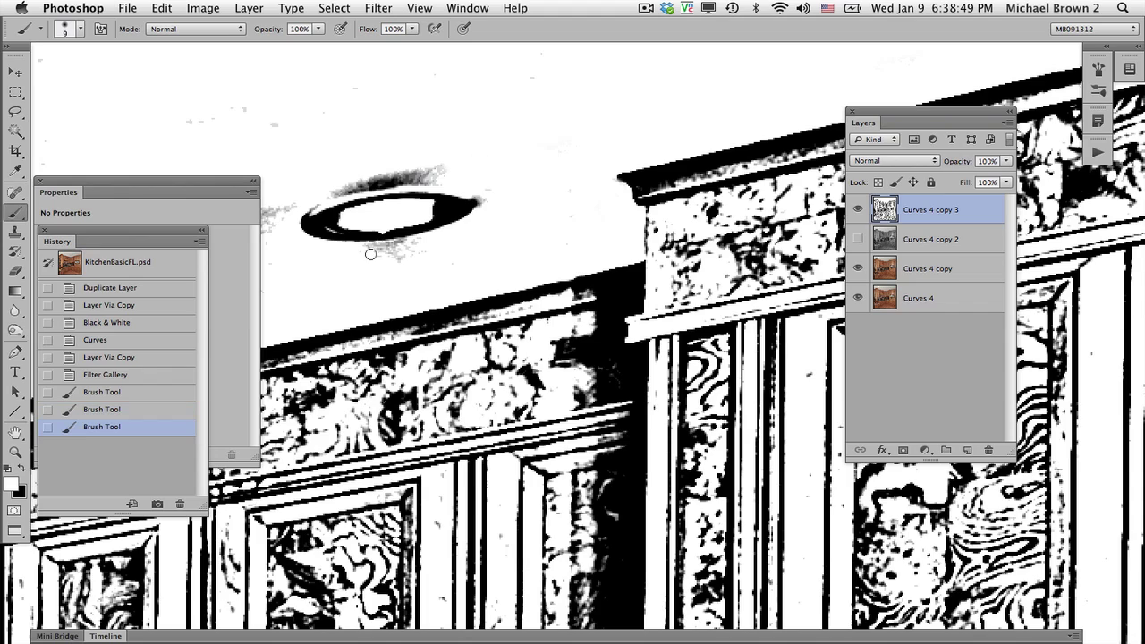
mouse_move(370, 253)
mouse_down()
mouse_move(424, 247)
mouse_move(391, 261)
mouse_up()
Paint out the remaining ceiling smudges with a 35-pixel brush, then view the whole image.
drag(421, 77, 566, 85)
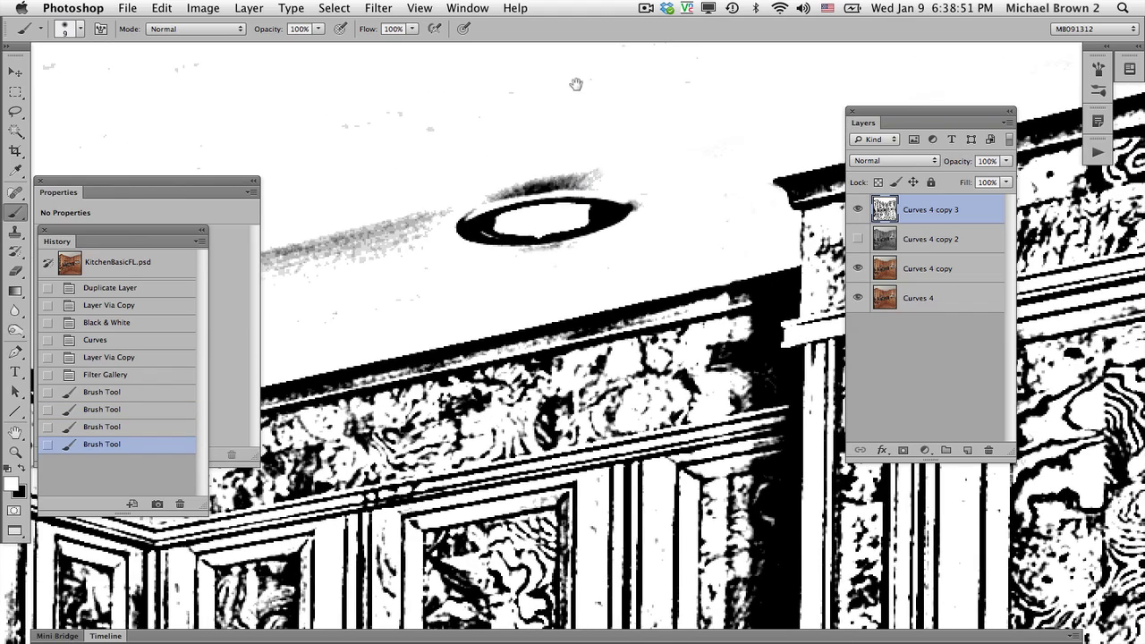
key(super+minus)
key(super+minus)
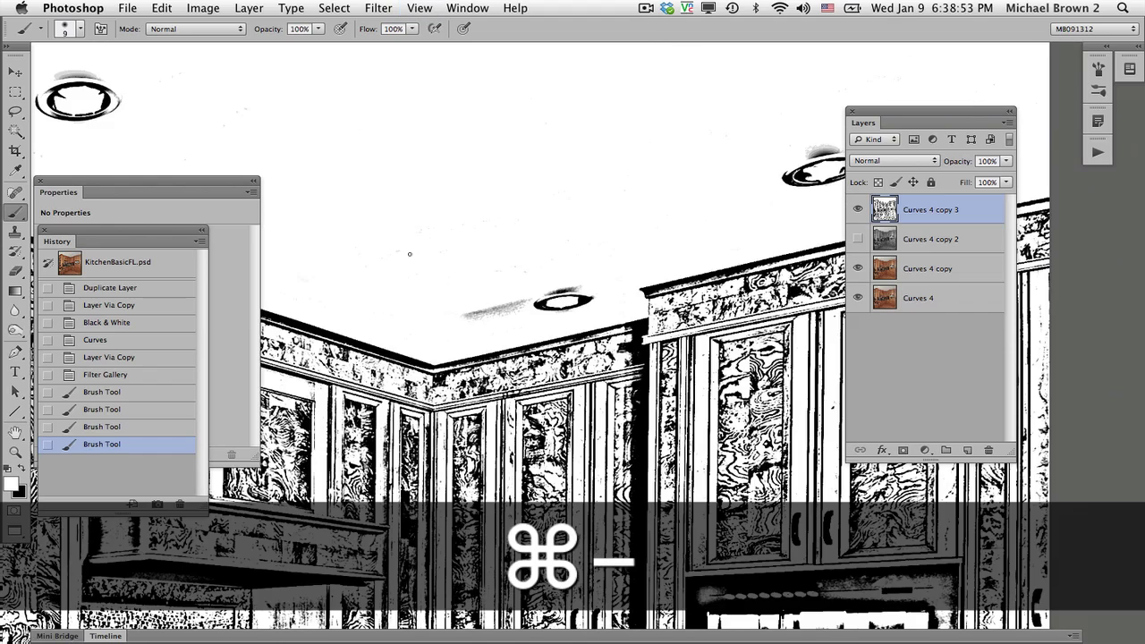
key(bracketright)
key(bracketright)
key(bracketright)
key(bracketright)
key(bracketright)
key(bracketright)
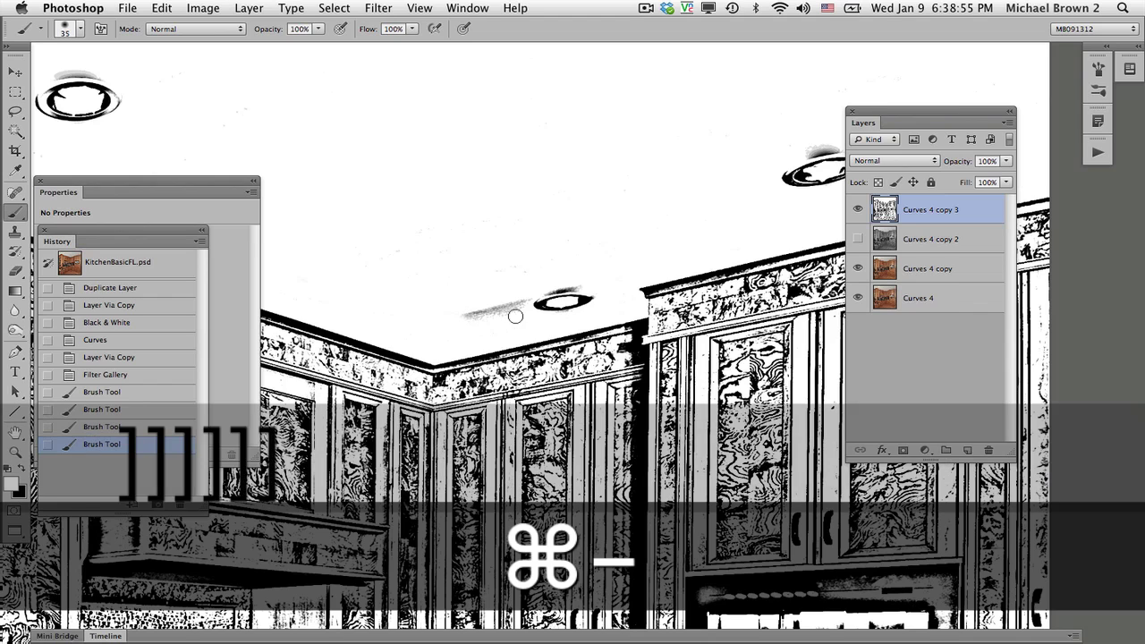
drag(525, 299, 443, 314)
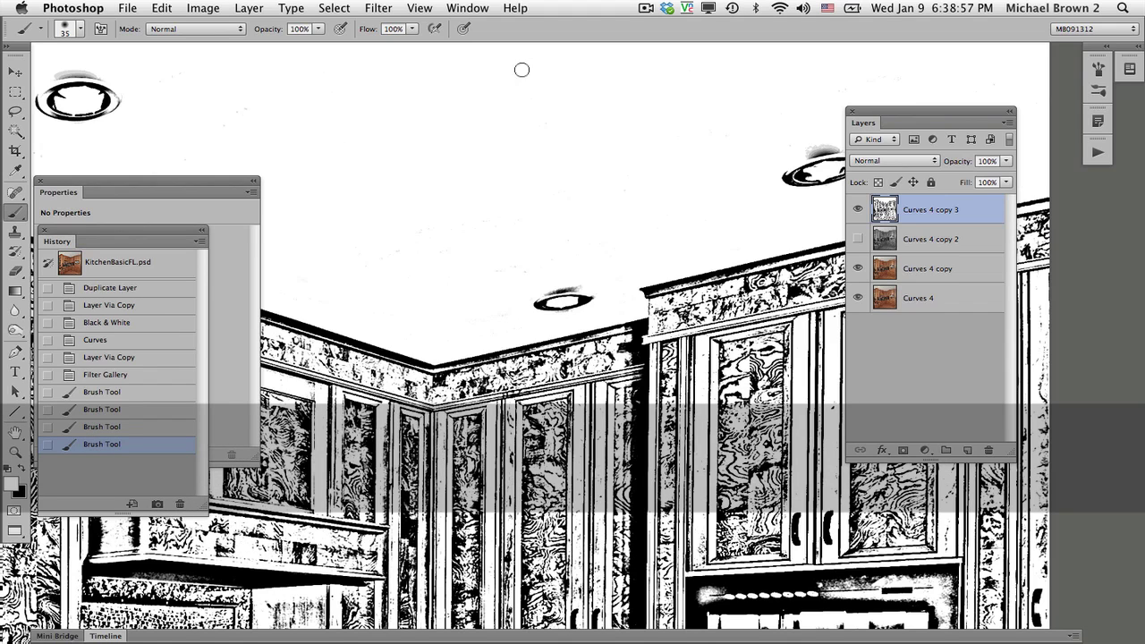
drag(243, 105, 253, 125)
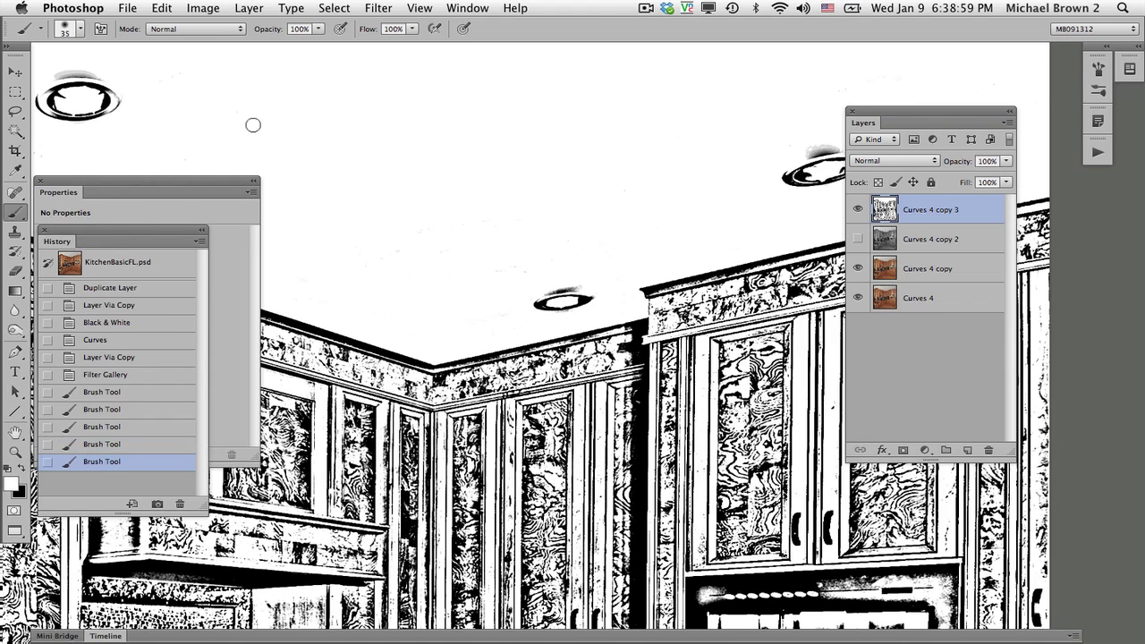
key(super+minus)
key(super+minus)
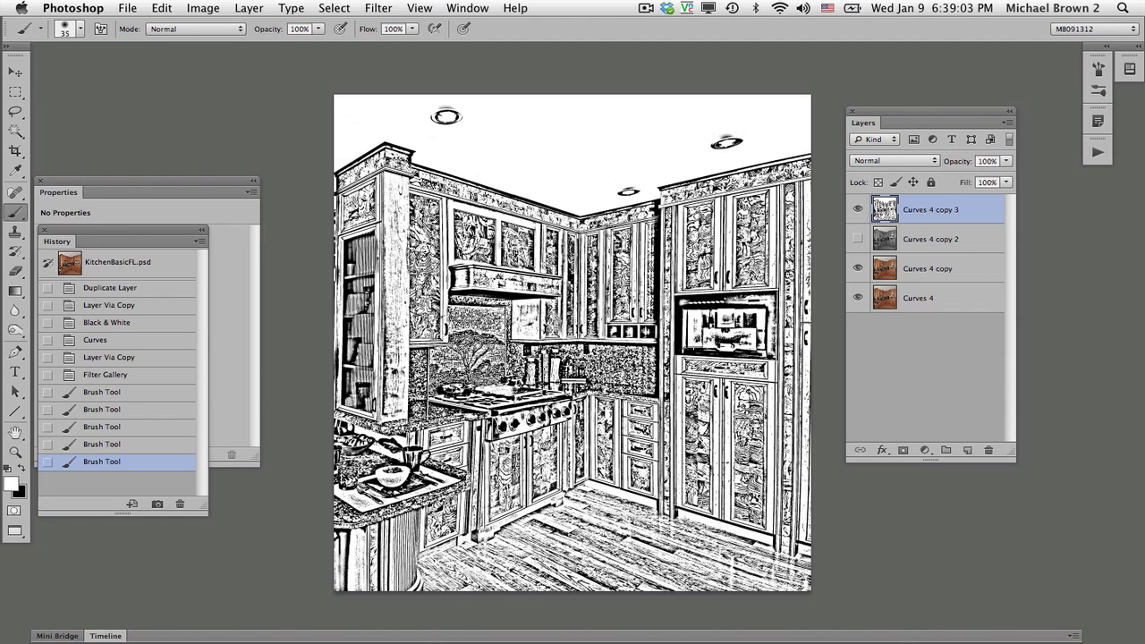
Duplicate the line-art layer as Curves 4 copy 4 and select all its white areas non-contiguously with the Magic Wand at tolerance 44.
key(super+j)
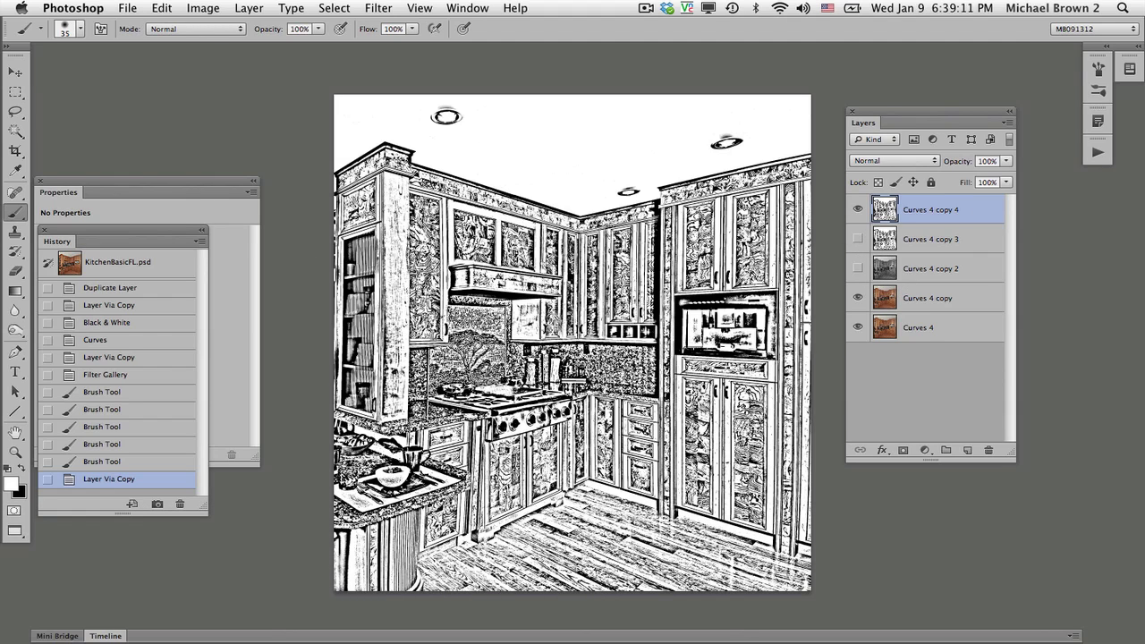
click(10, 465)
click(23, 138)
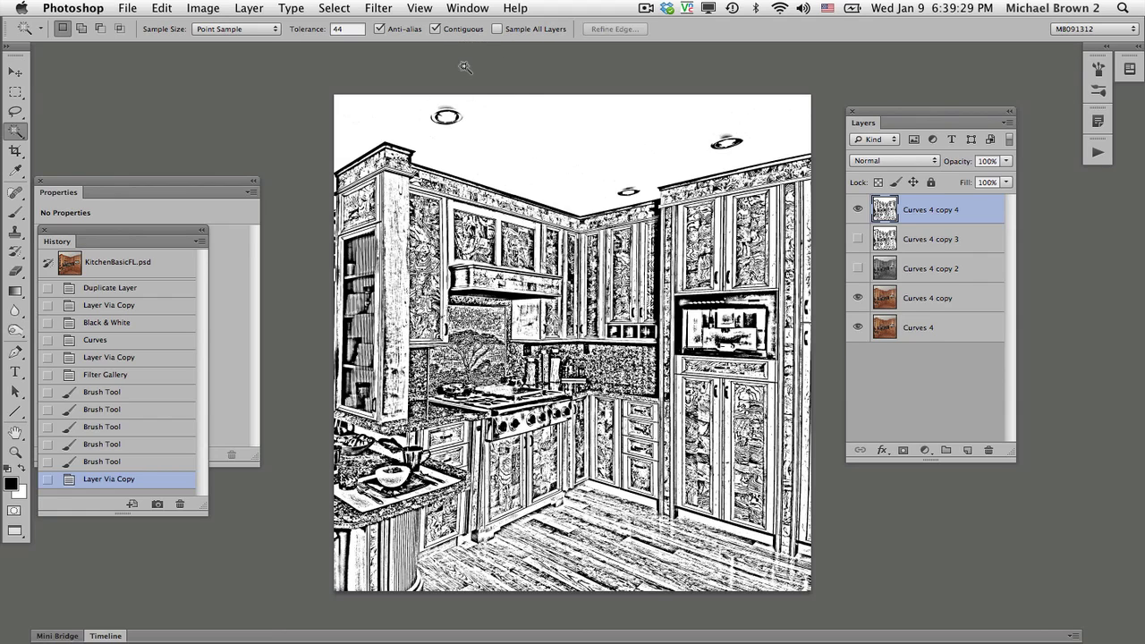
click(557, 139)
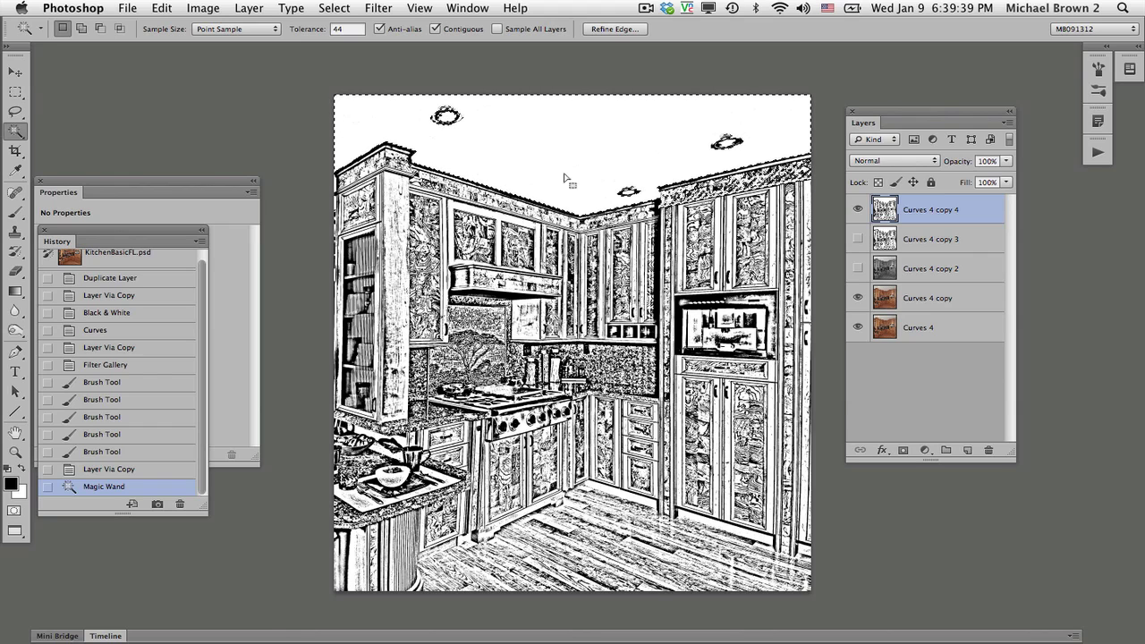
key(super+d)
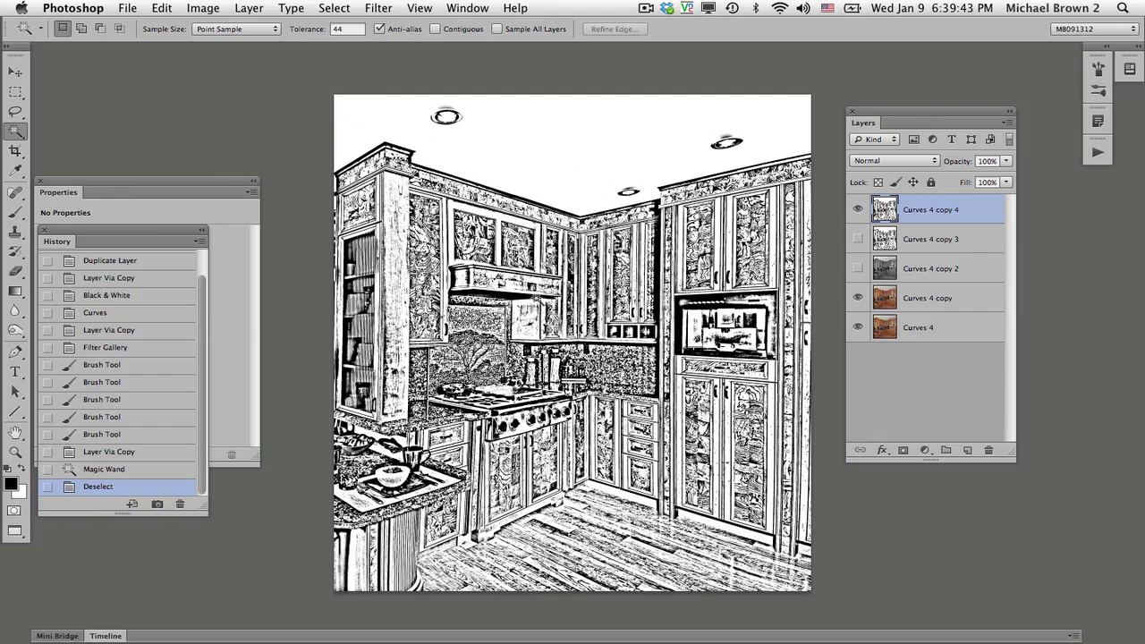
click(570, 148)
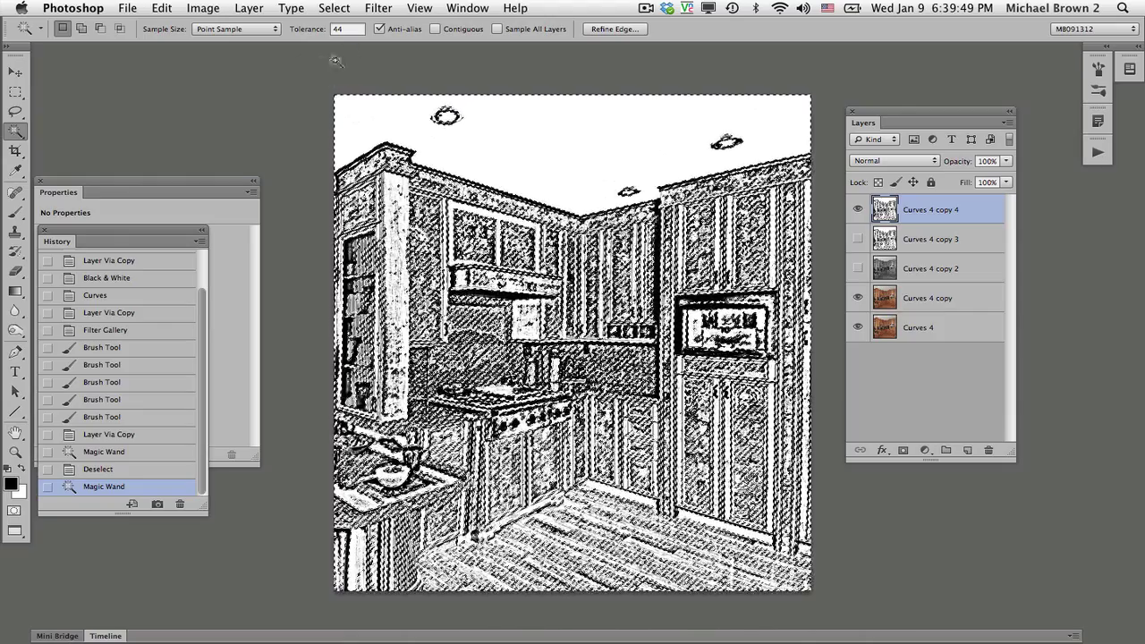
Grow the white selection, delete it, deselect, and toggle the lower layers to check transparency.
click(333, 8)
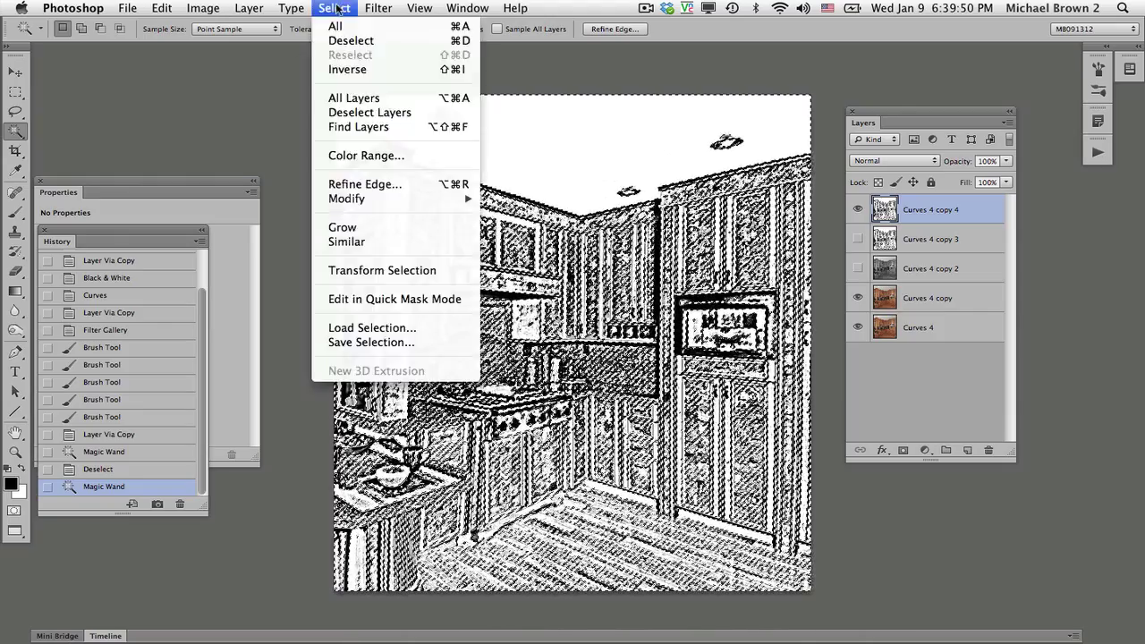
click(361, 229)
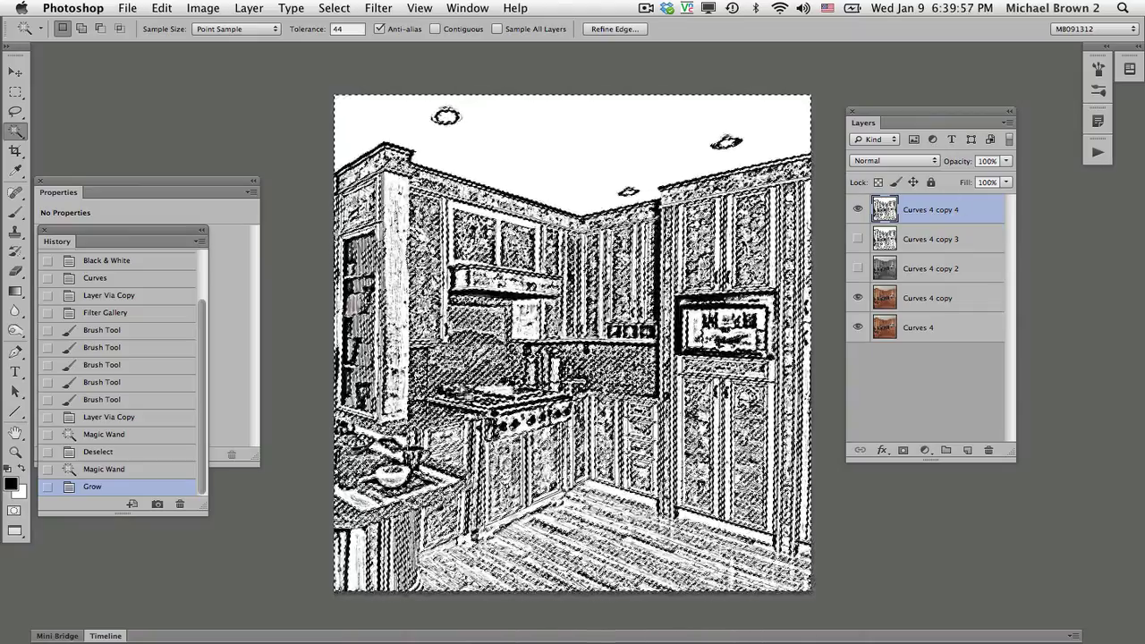
key(Delete)
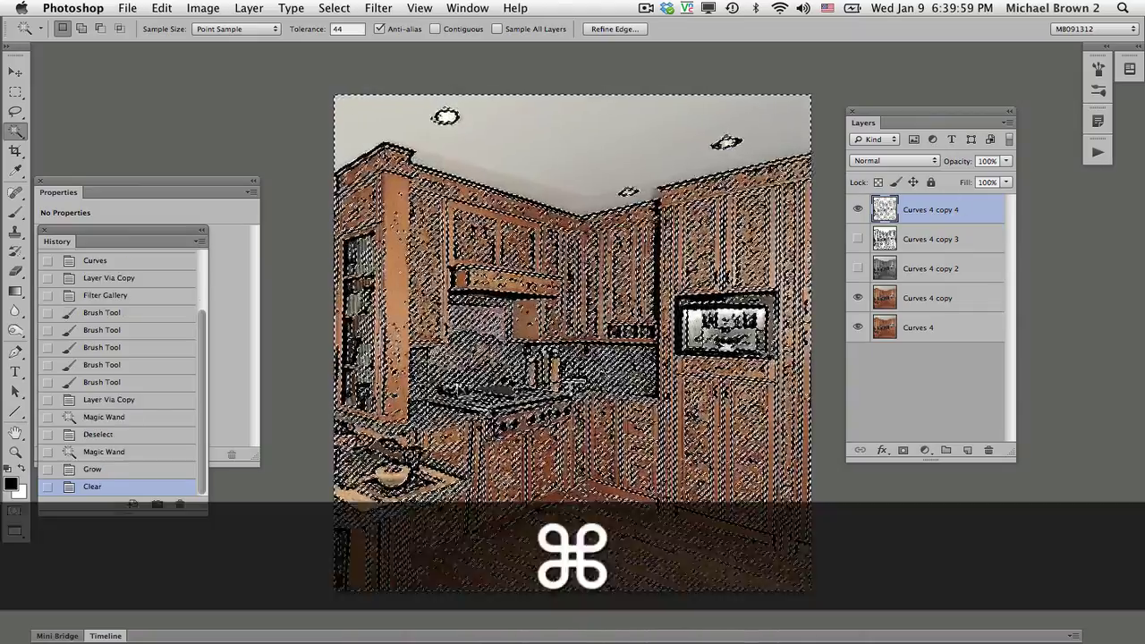
key(super+d)
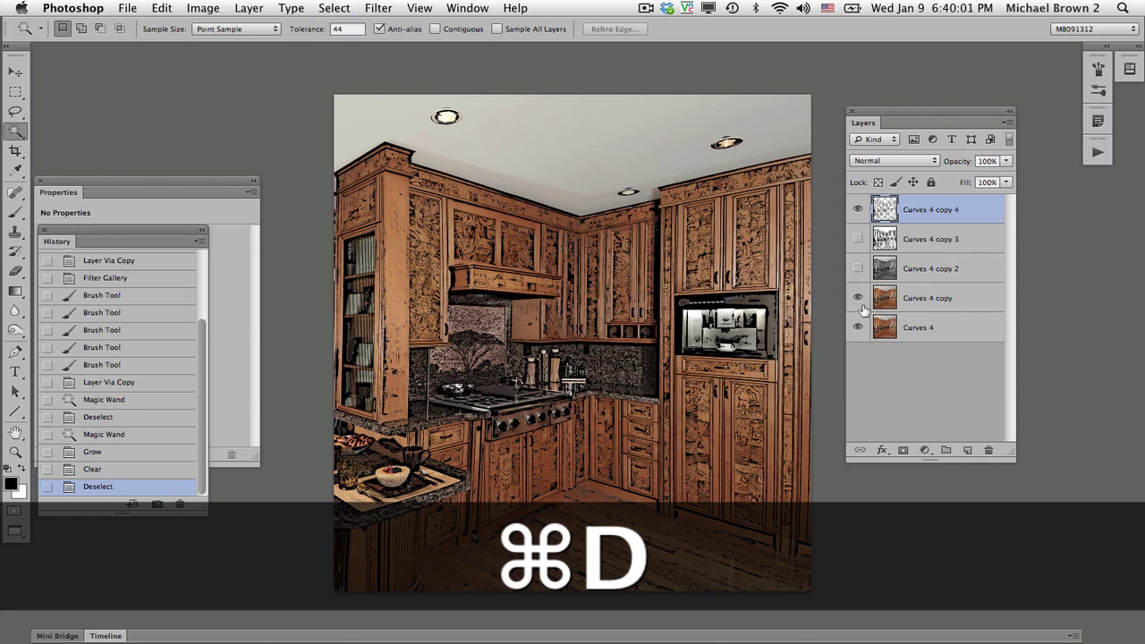
drag(857, 301, 858, 328)
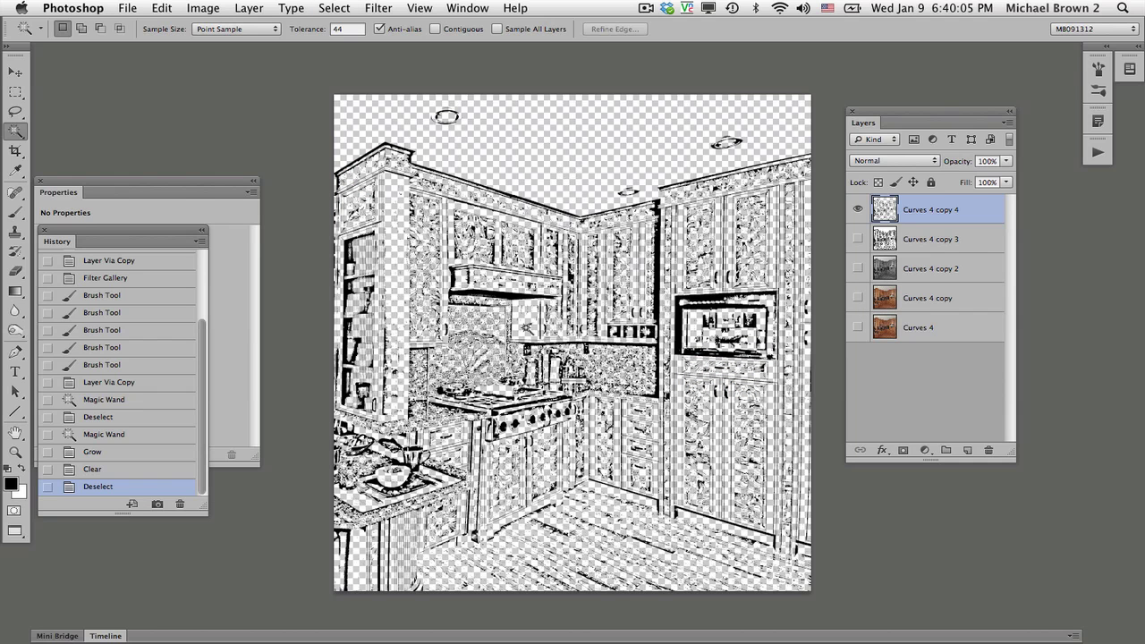
drag(858, 328, 857, 297)
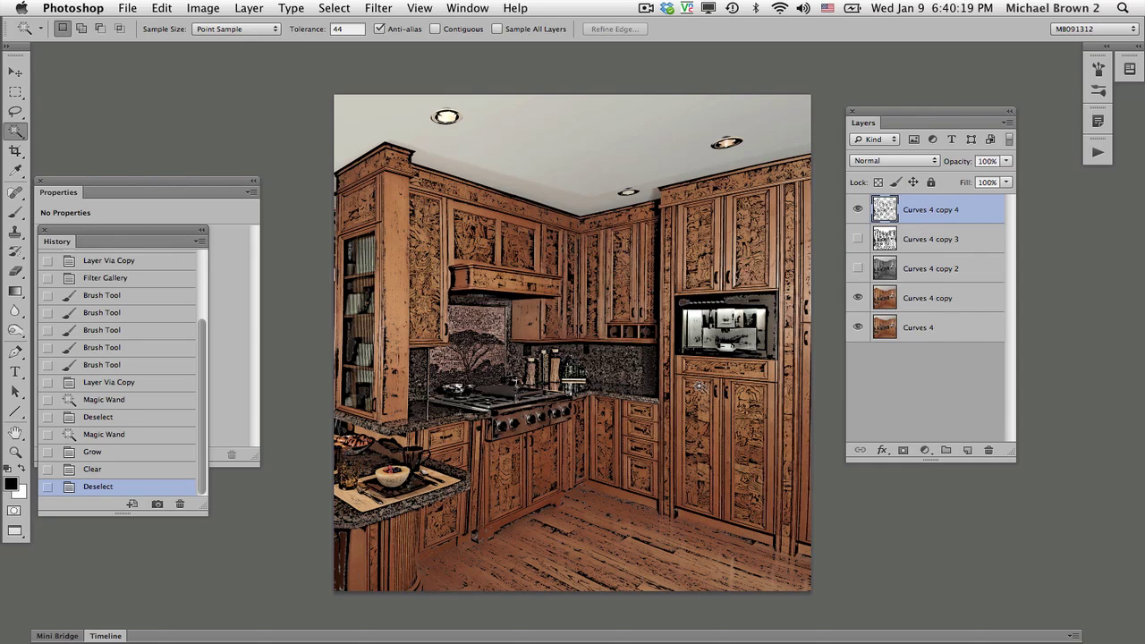
Create a new empty Layer 1 and place it just beneath the Curves 4 copy 4 line art.
click(967, 451)
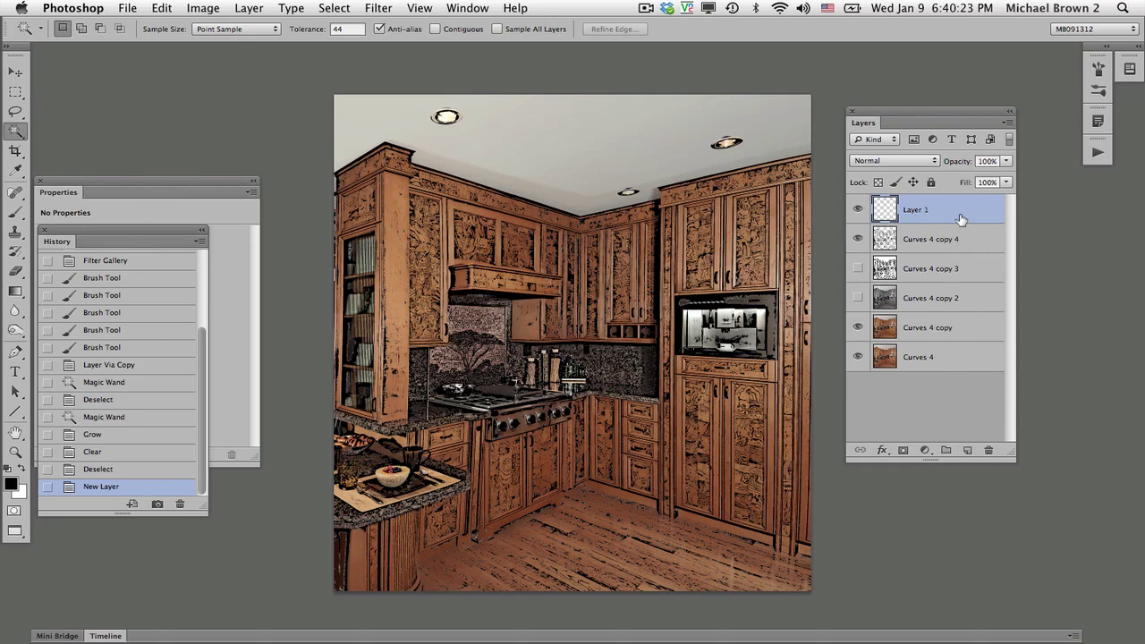
drag(953, 214, 946, 271)
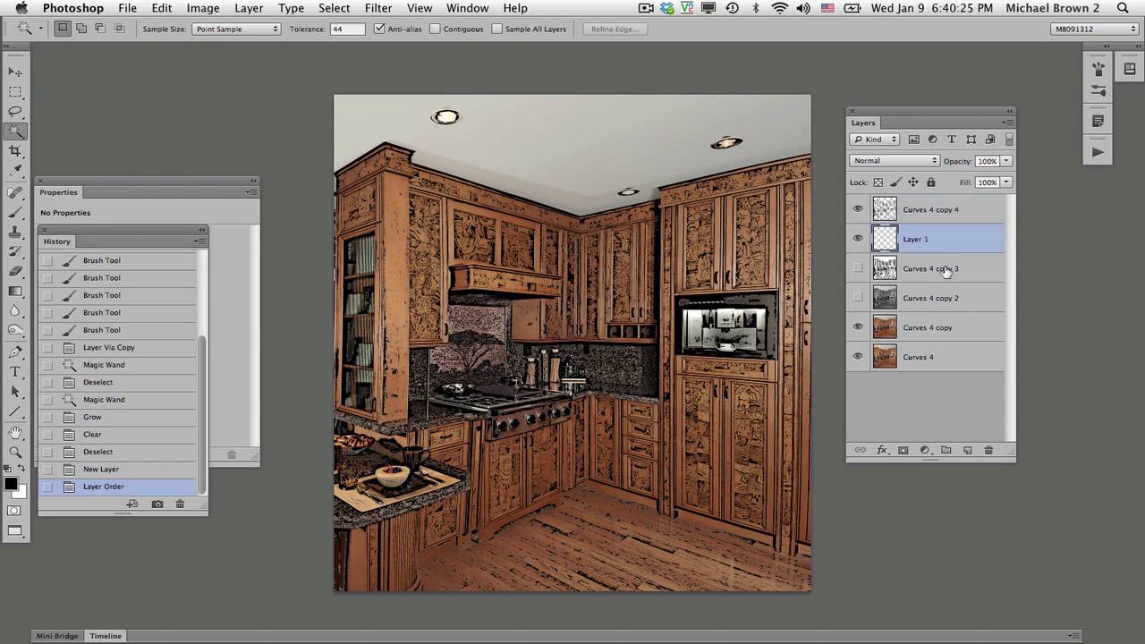
click(162, 9)
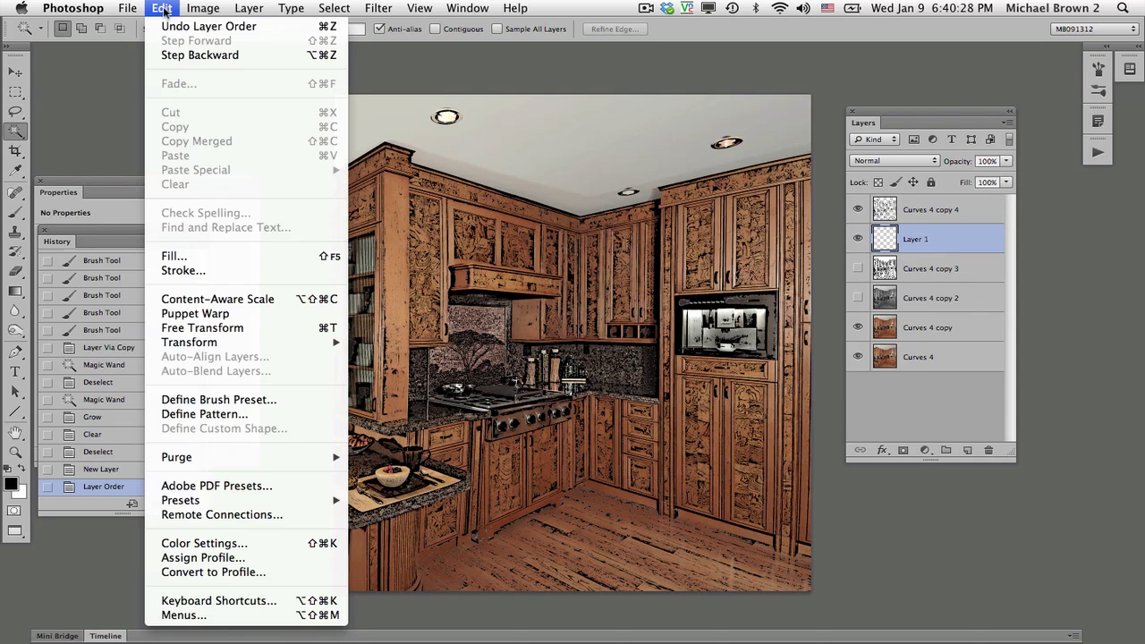
Fill Layer 1 with the solid tan colour #c39d66 using Edit > Fill.
click(175, 257)
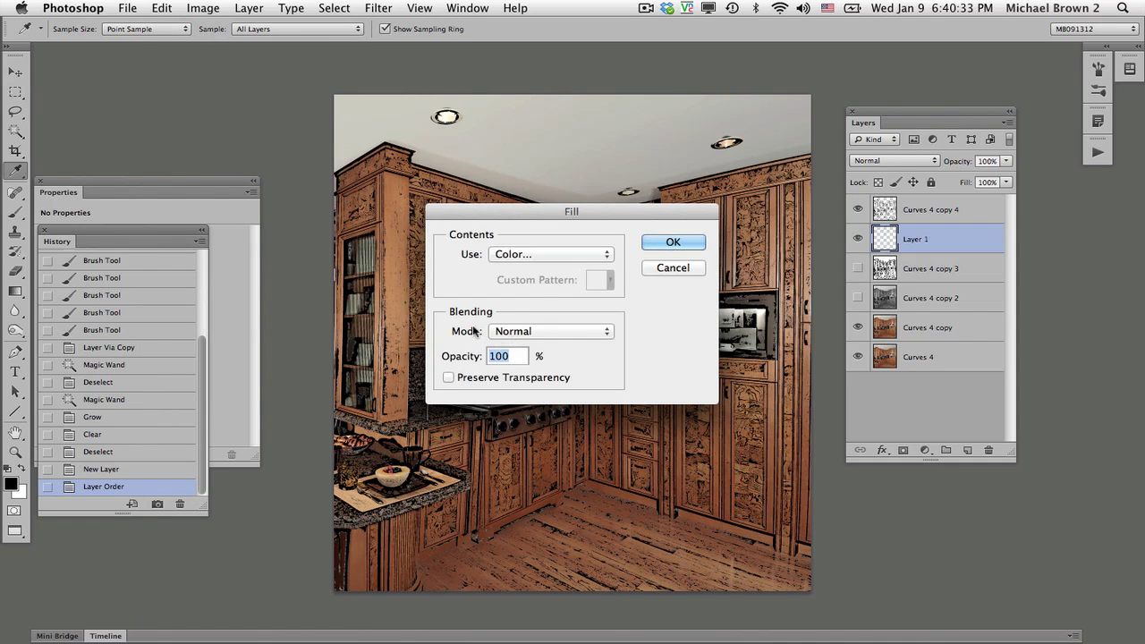
click(521, 253)
click(507, 253)
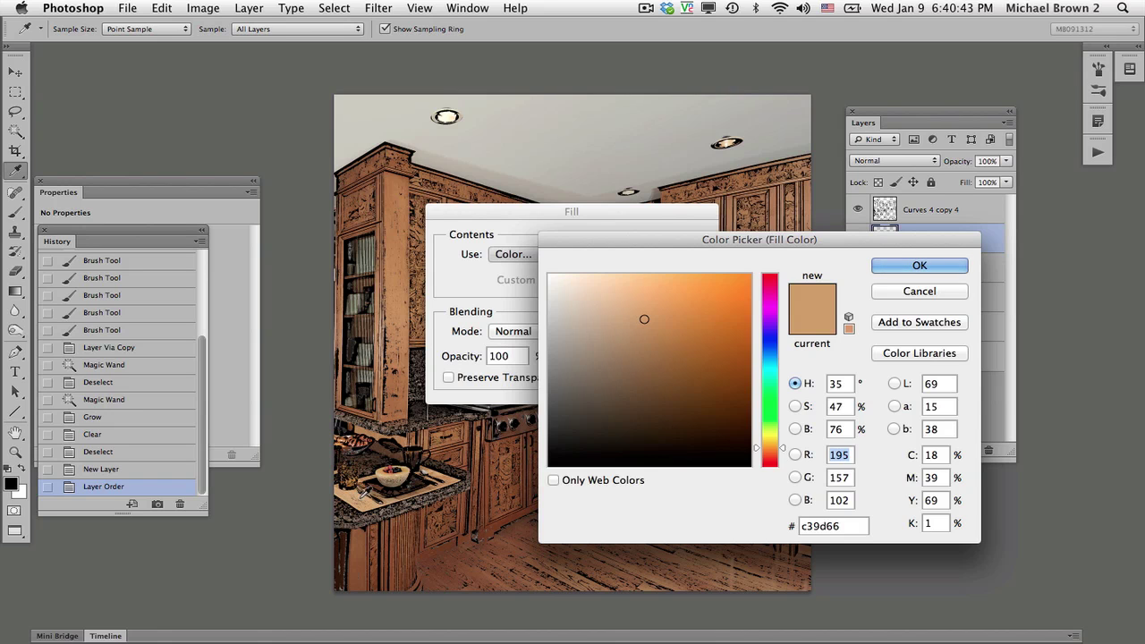
click(916, 266)
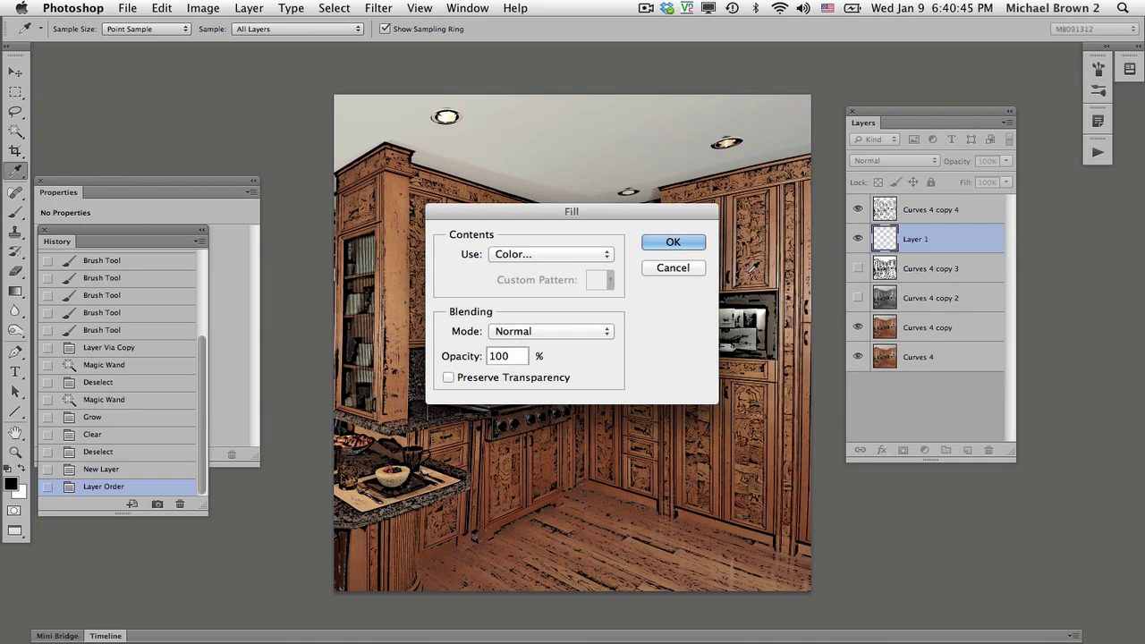
click(672, 244)
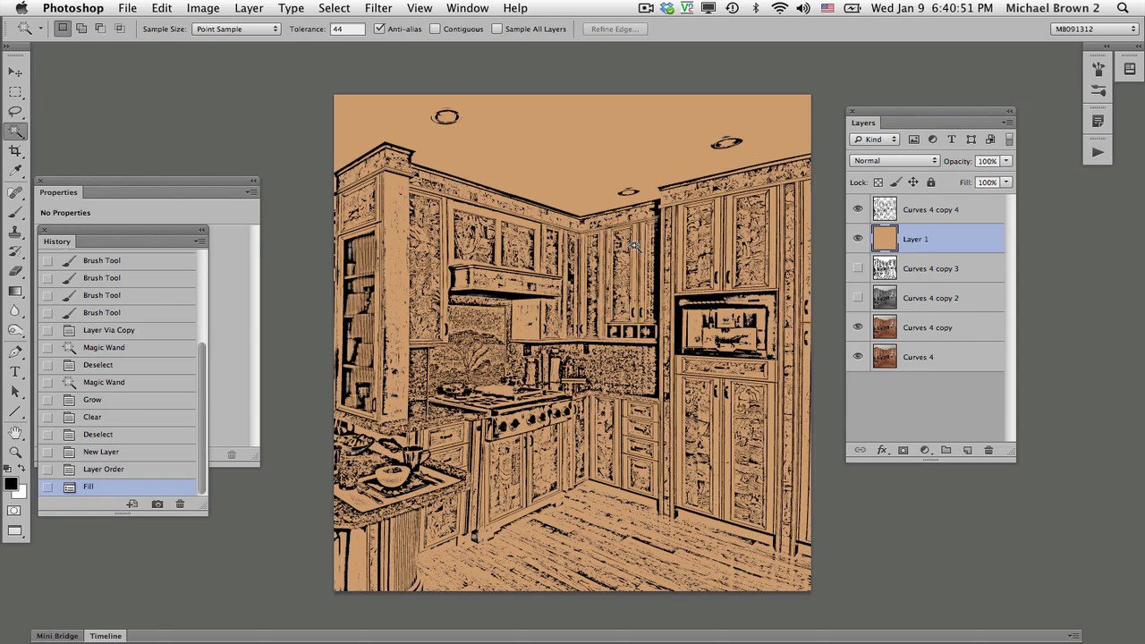
click(924, 450)
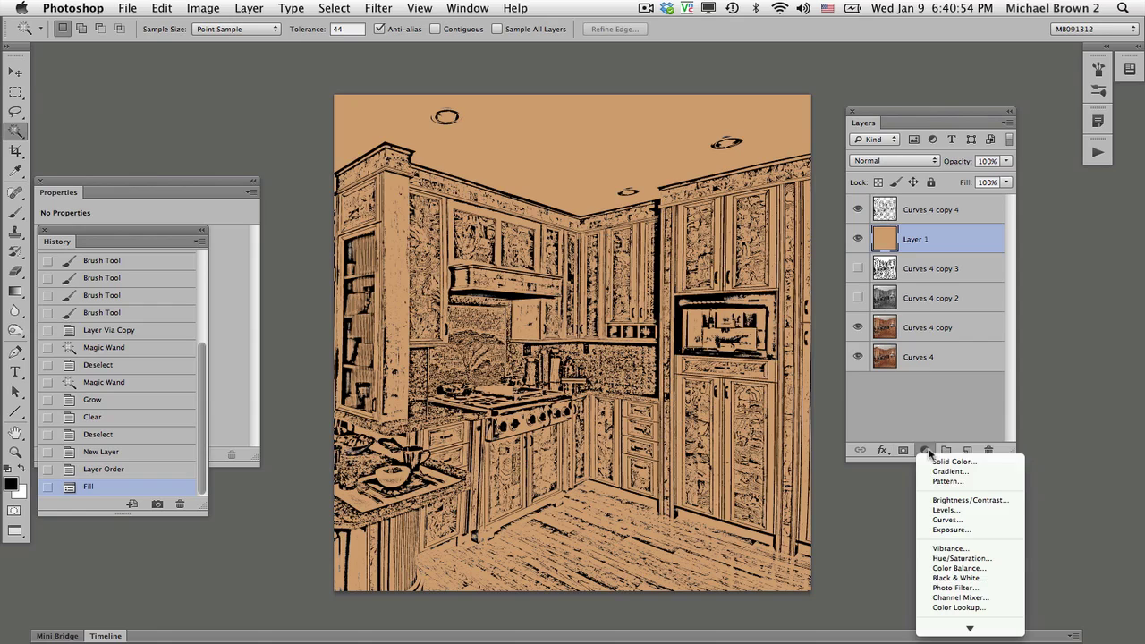
Add a Hue/Saturation adjustment with Hue +2 and Saturation -13, then select Layer 1.
click(936, 557)
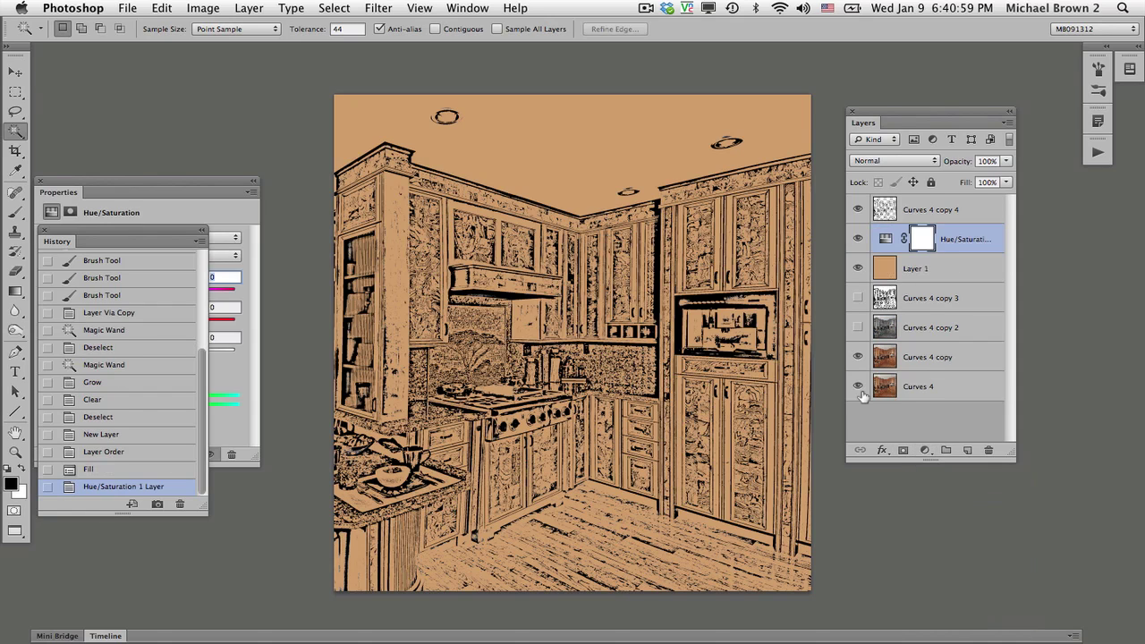
click(170, 205)
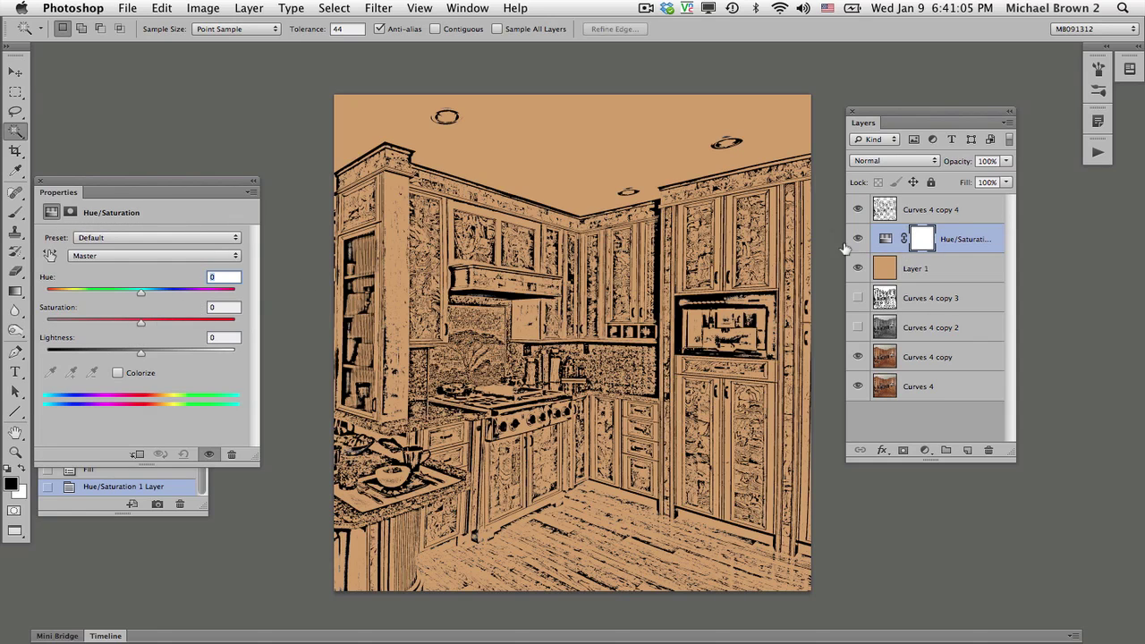
mouse_move(140, 323)
mouse_down()
mouse_move(82, 321)
mouse_move(127, 322)
mouse_up()
click(139, 288)
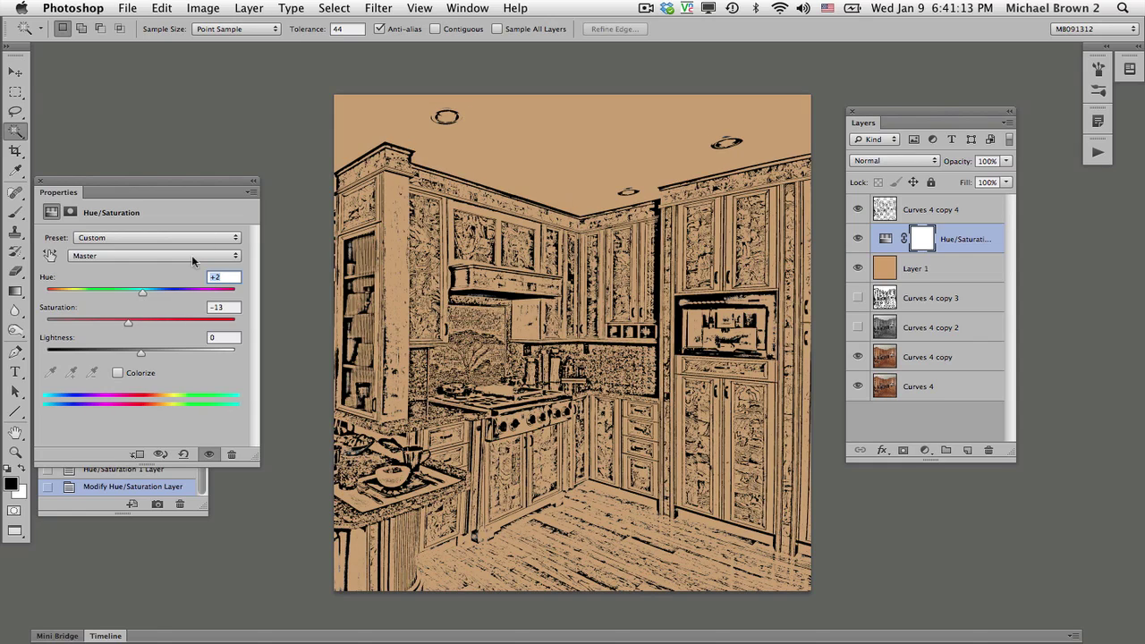
click(252, 184)
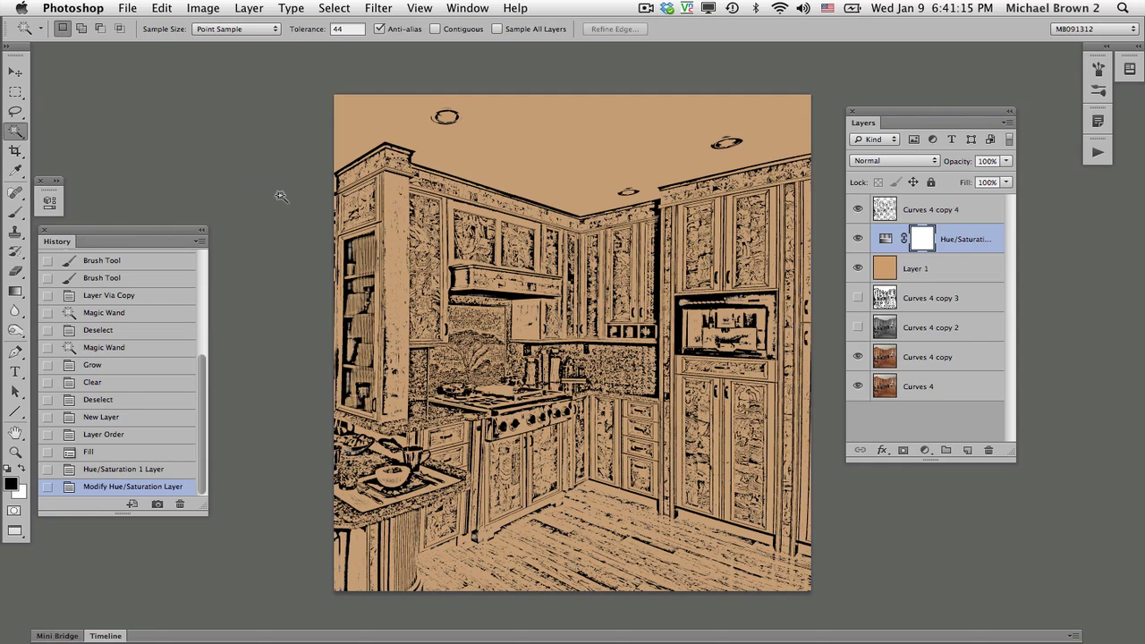
click(945, 269)
Apply Texturizer to Layer 1: Sandstone texture, 175% scaling, relief 26, light from top left.
click(376, 9)
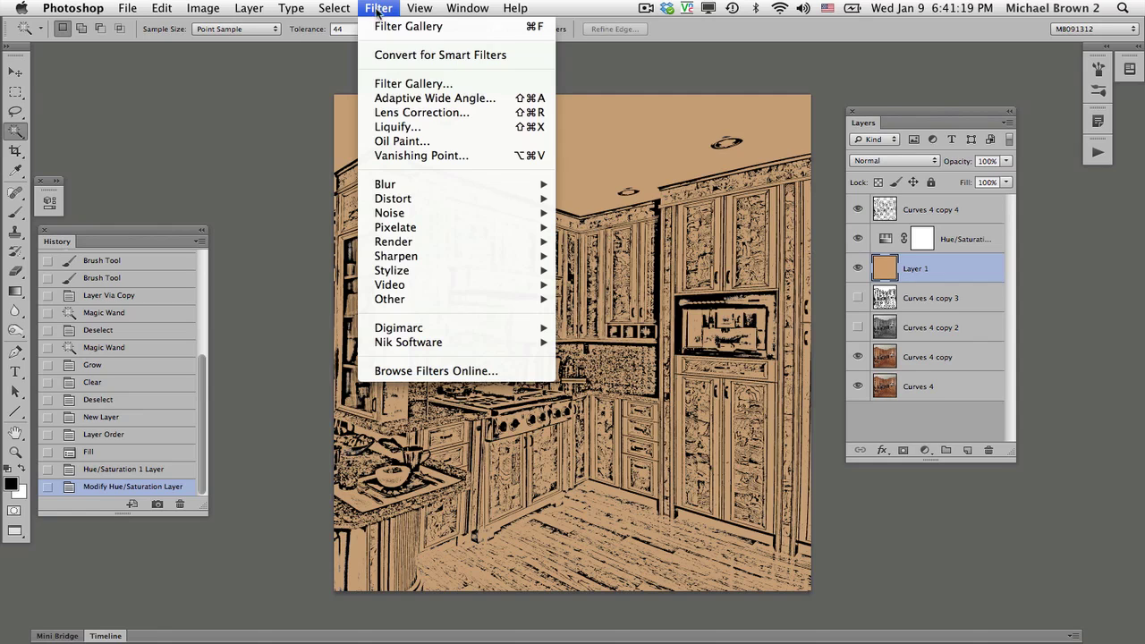
click(382, 84)
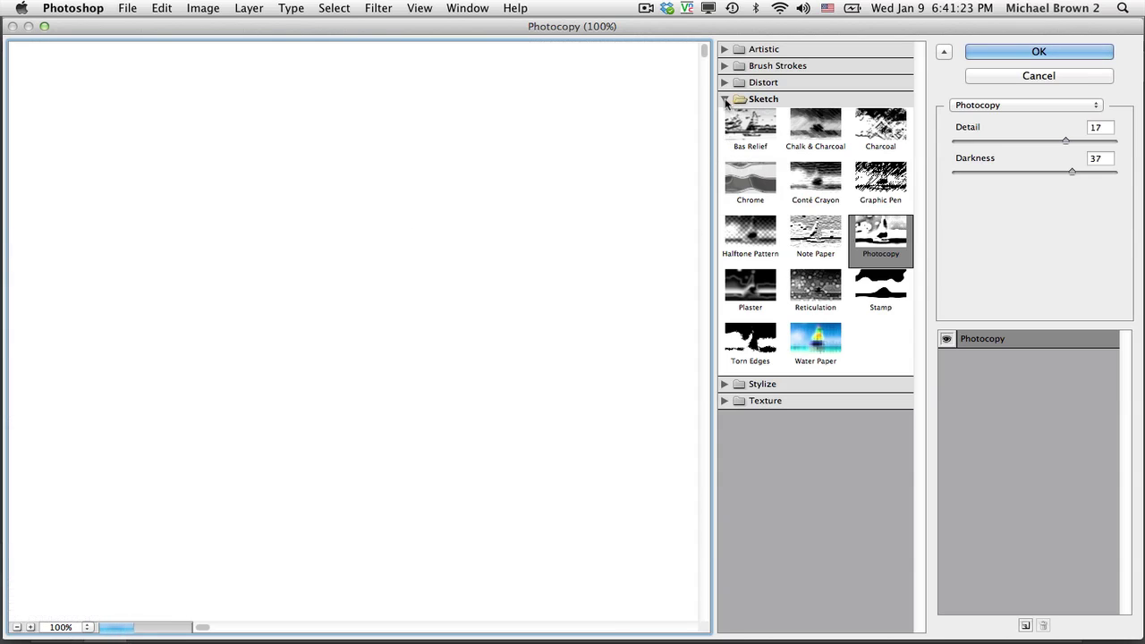
click(725, 99)
click(725, 132)
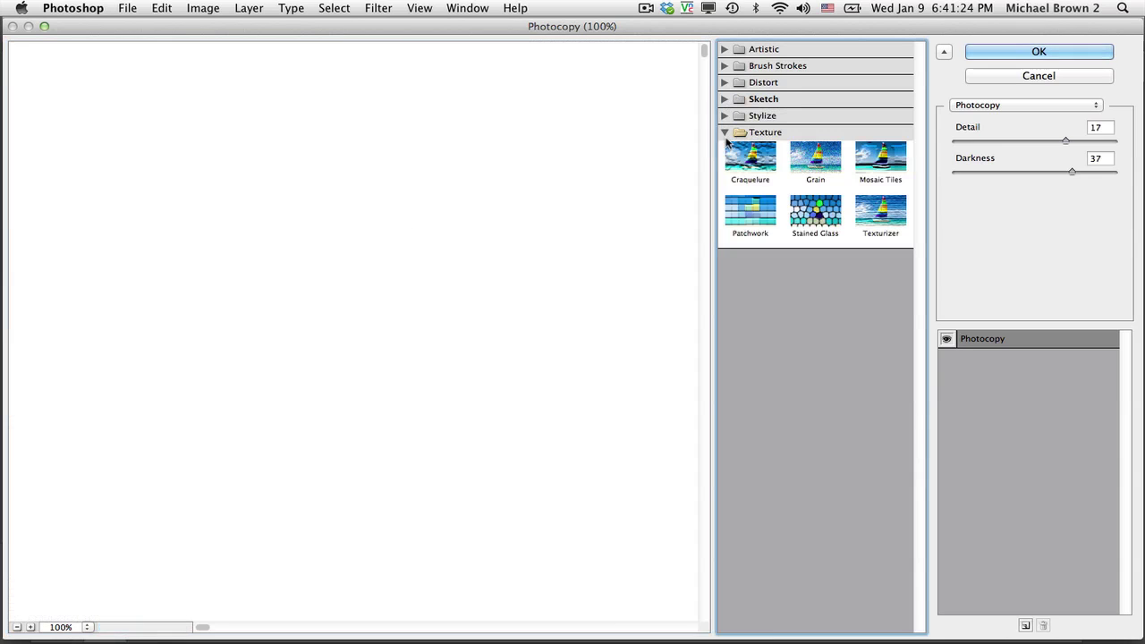
click(877, 219)
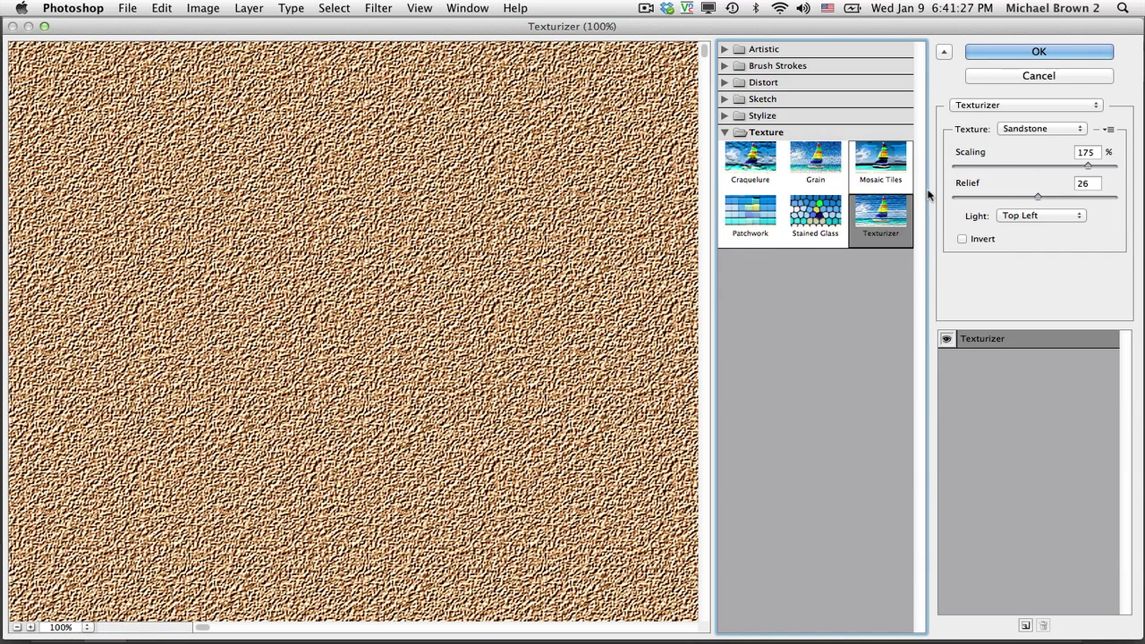
click(1019, 128)
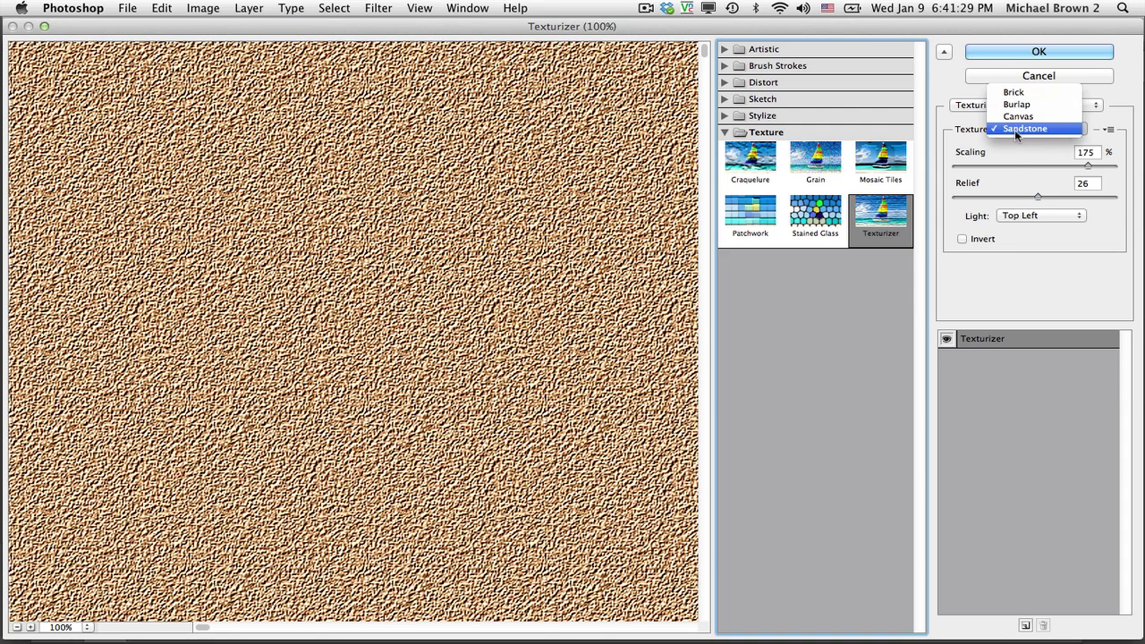
click(1015, 128)
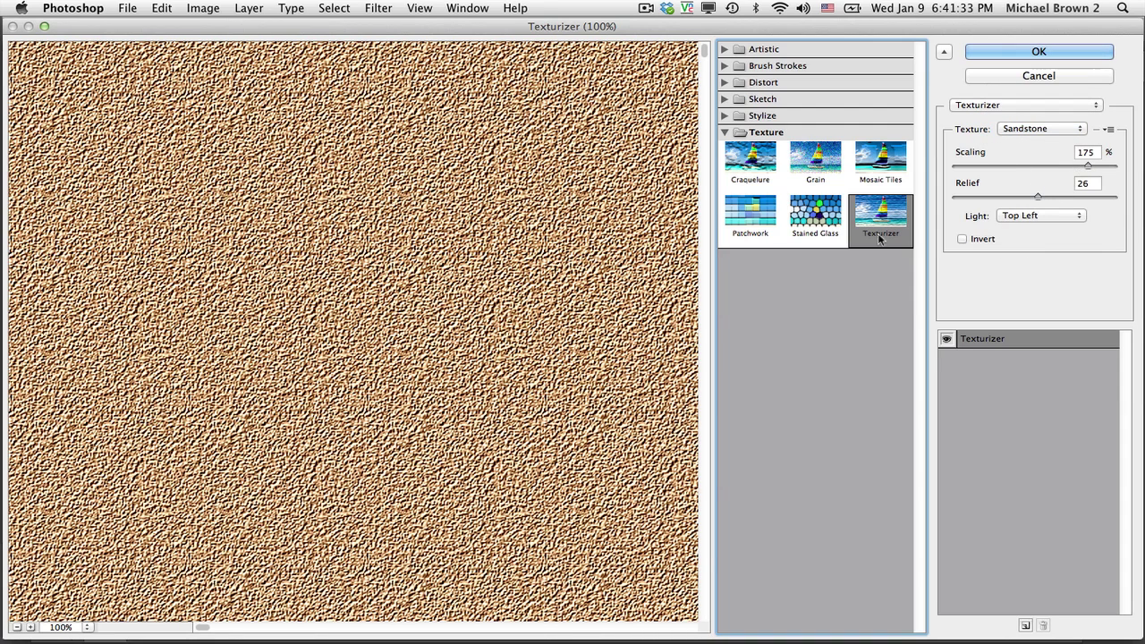
click(1073, 217)
click(1028, 218)
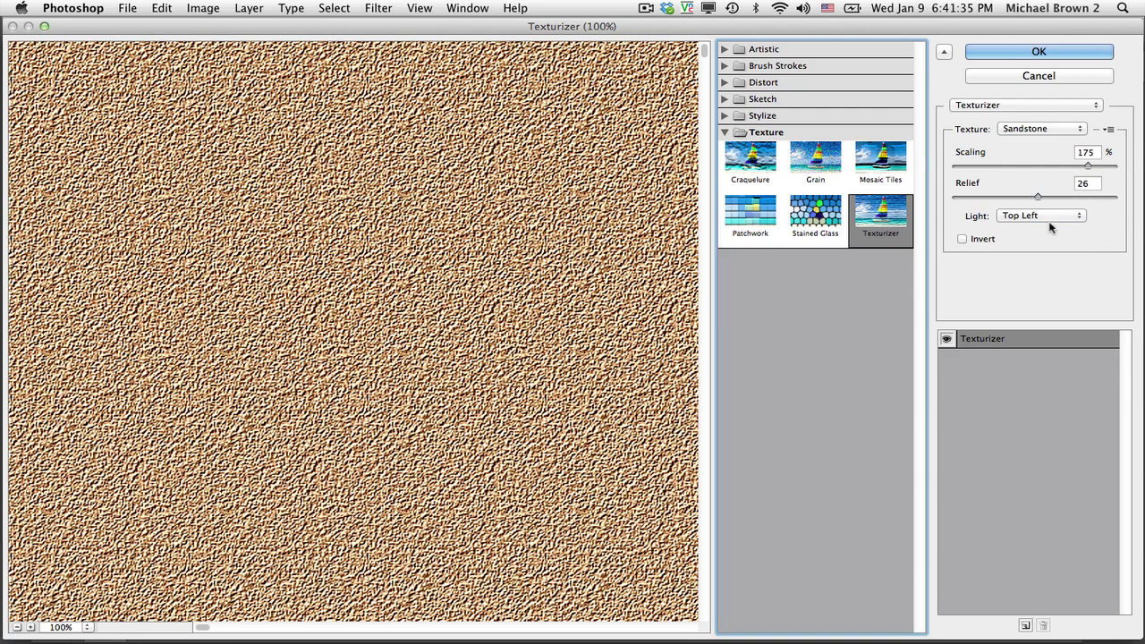
click(1007, 52)
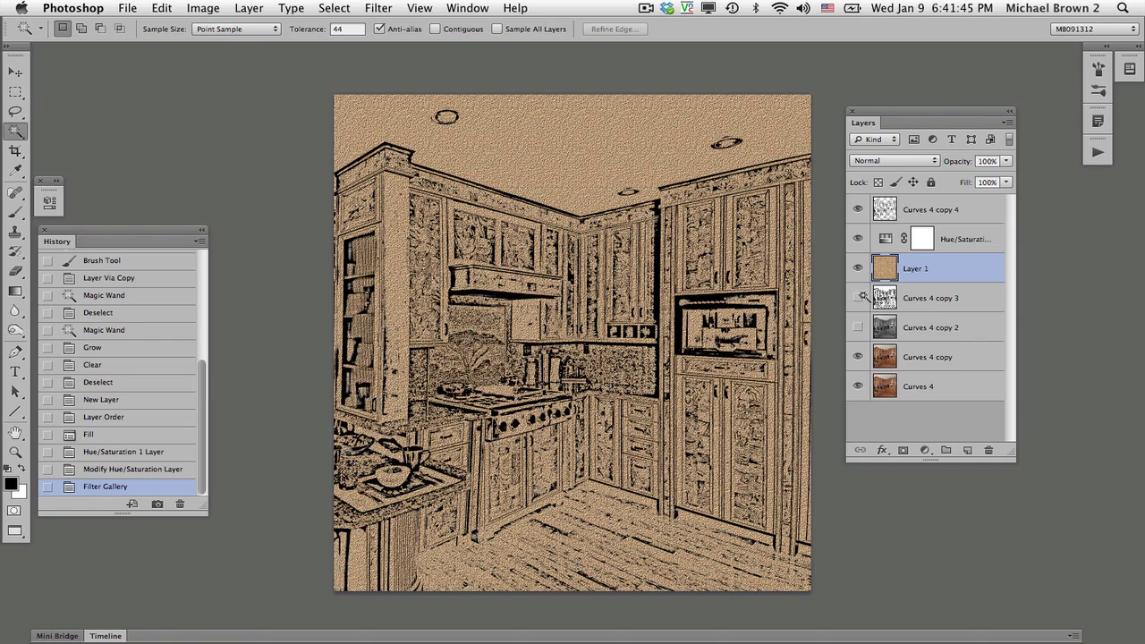
Add a Curves 5 adjustment with a midtone point, compare it on/off, then select Curves 4 copy 4.
click(925, 450)
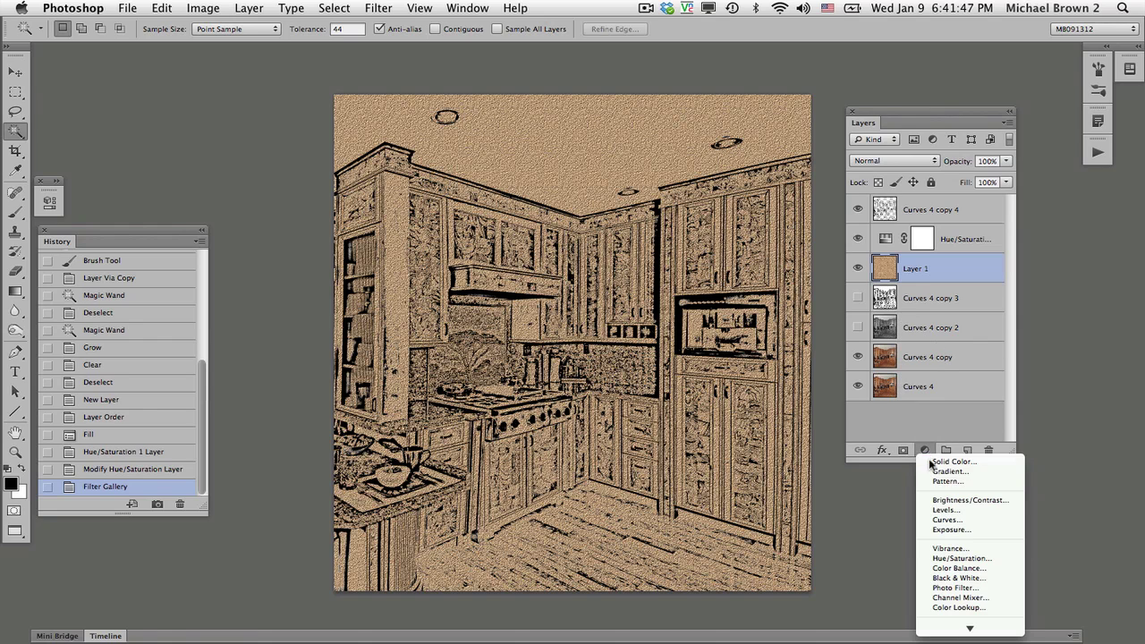
click(930, 519)
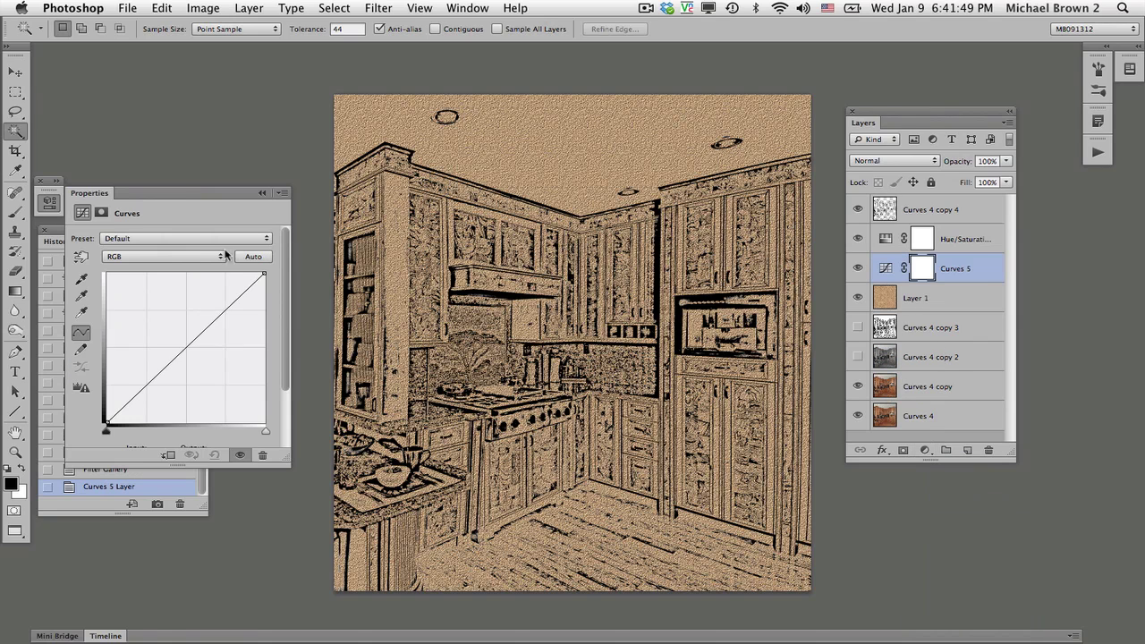
click(185, 344)
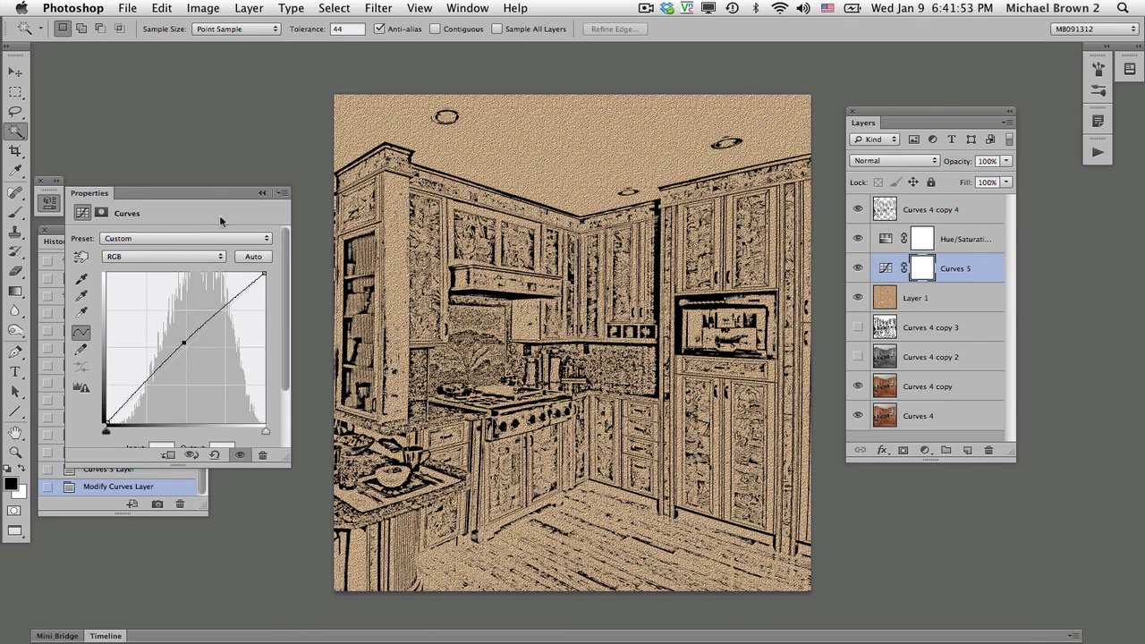
click(262, 194)
click(857, 269)
click(857, 270)
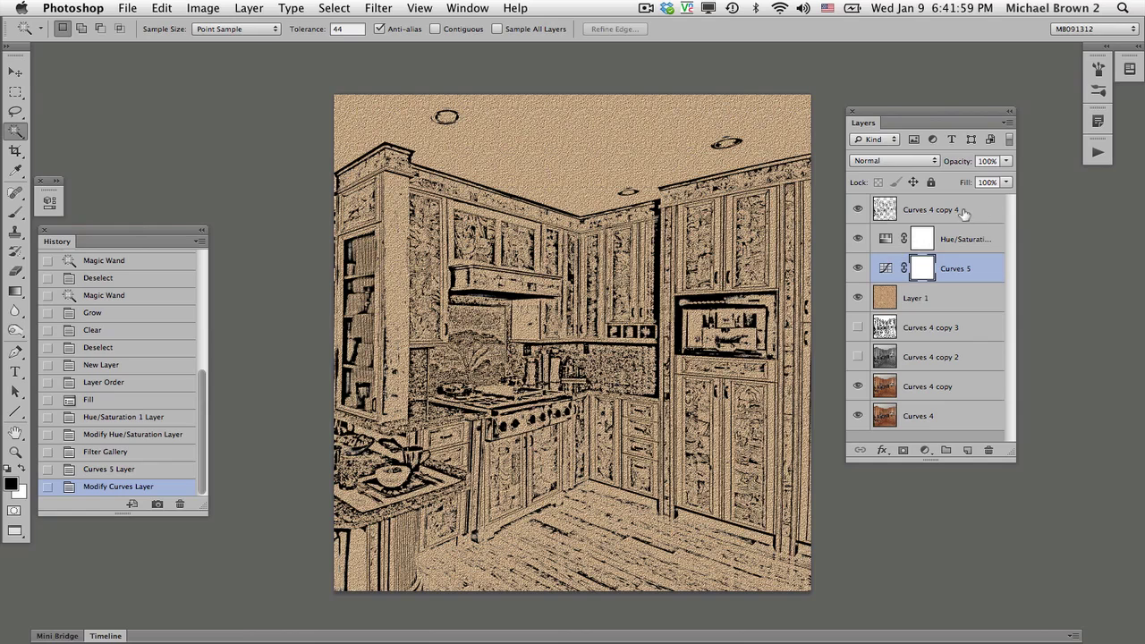
click(920, 217)
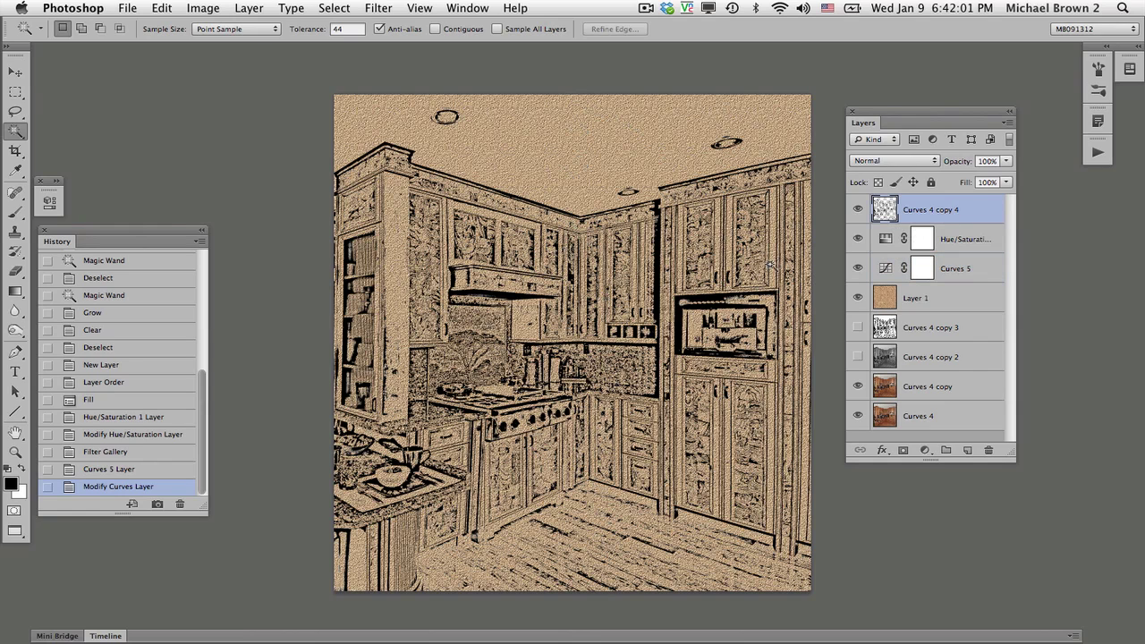
Move Curves 4 copy to the top of the layer stack and add a Reveal All mask.
click(973, 393)
drag(966, 388, 943, 199)
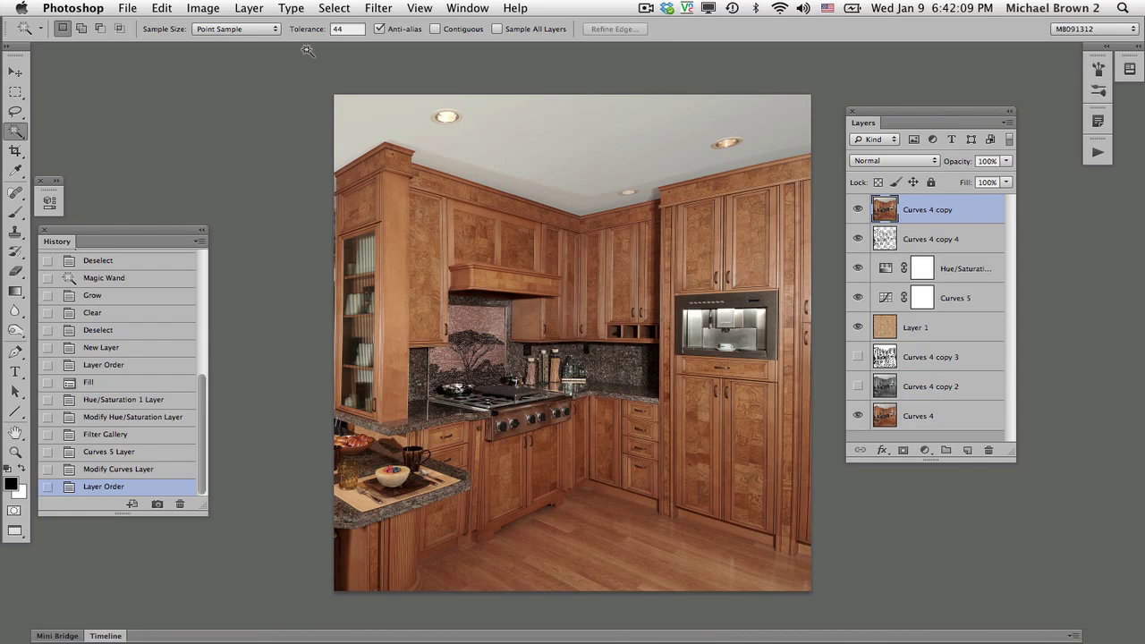
click(250, 9)
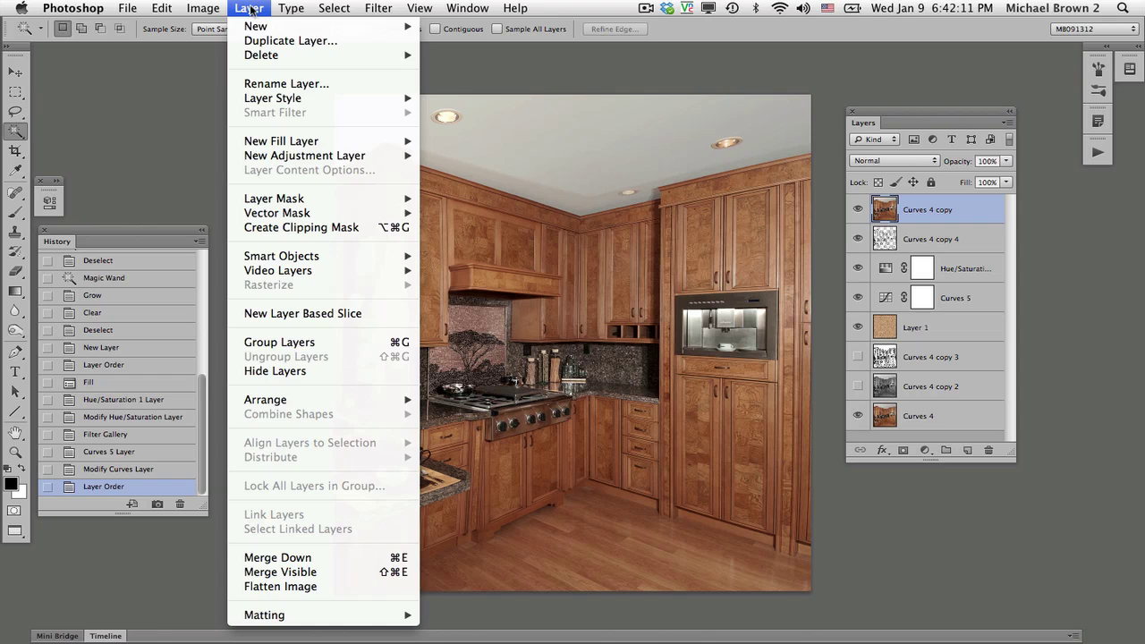
mouse_move(331, 202)
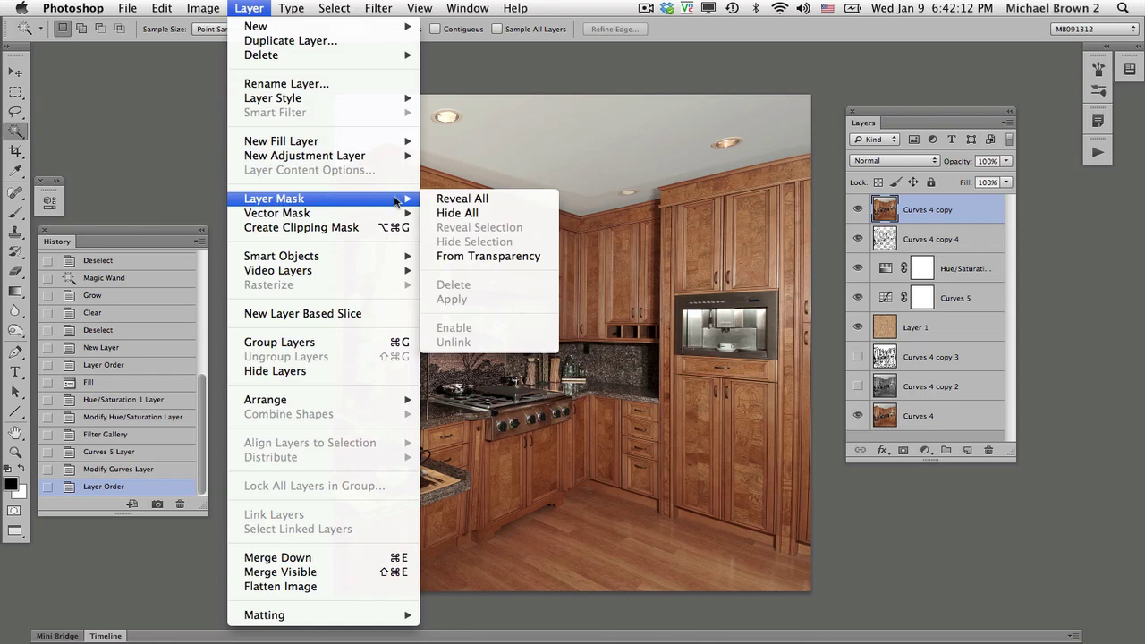
click(445, 198)
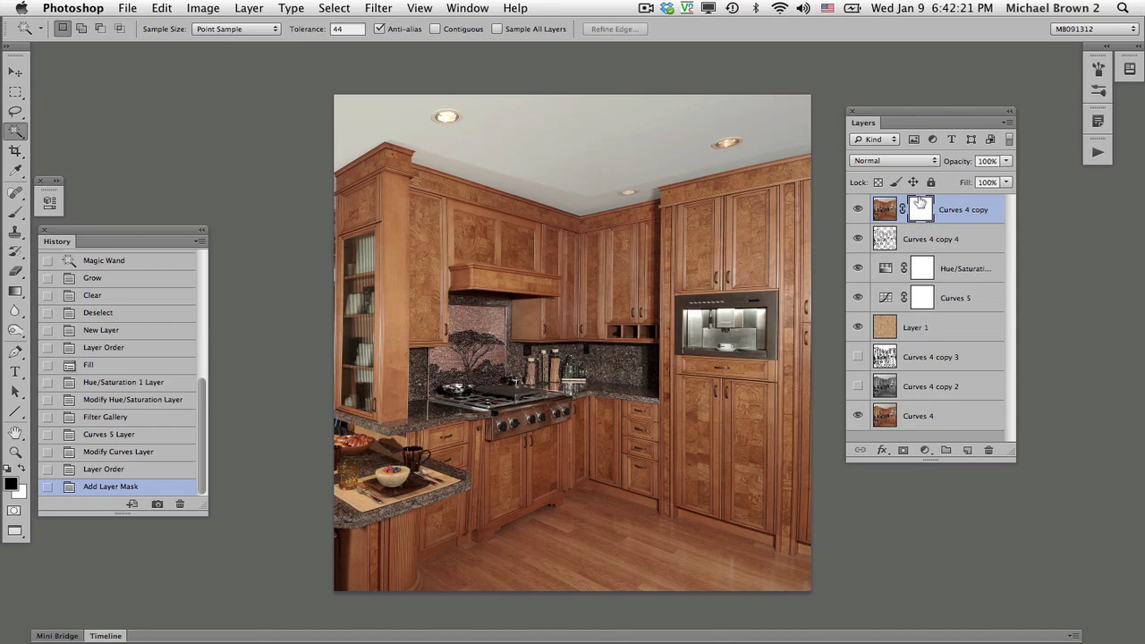
Drag a black-to-white gradient horizontally across the Curves 4 copy mask, left to right.
click(16, 292)
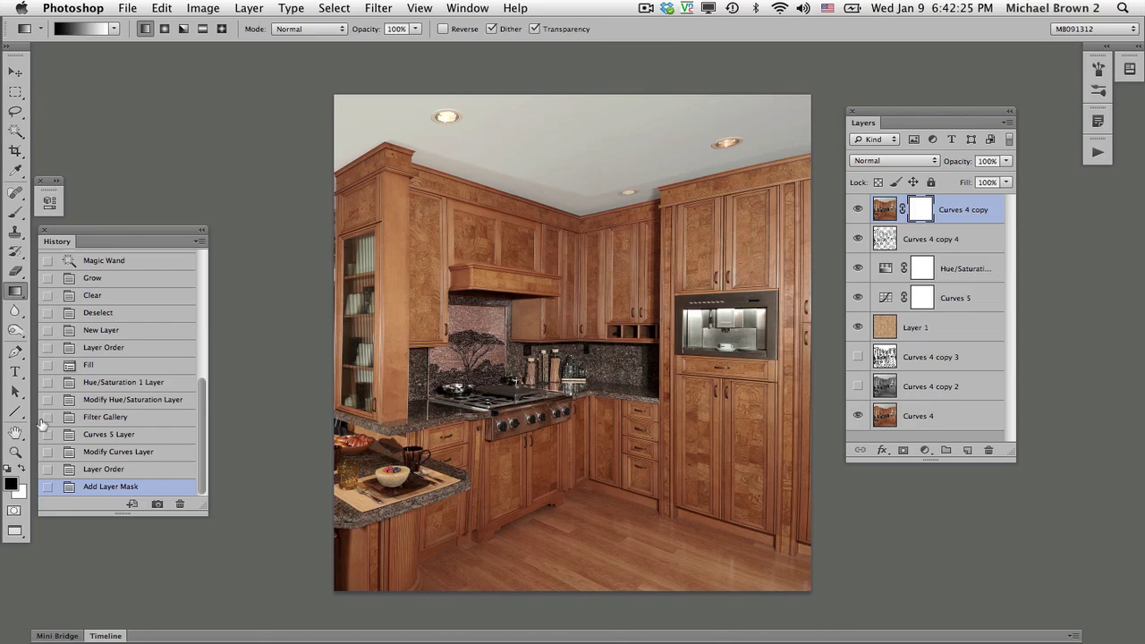
click(85, 29)
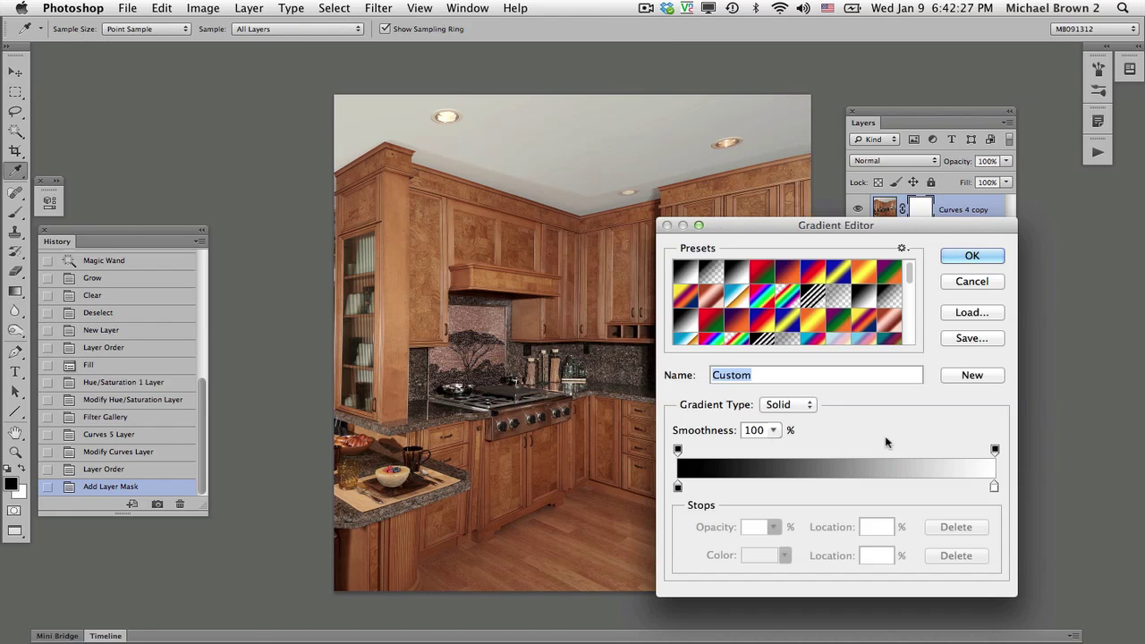
click(955, 256)
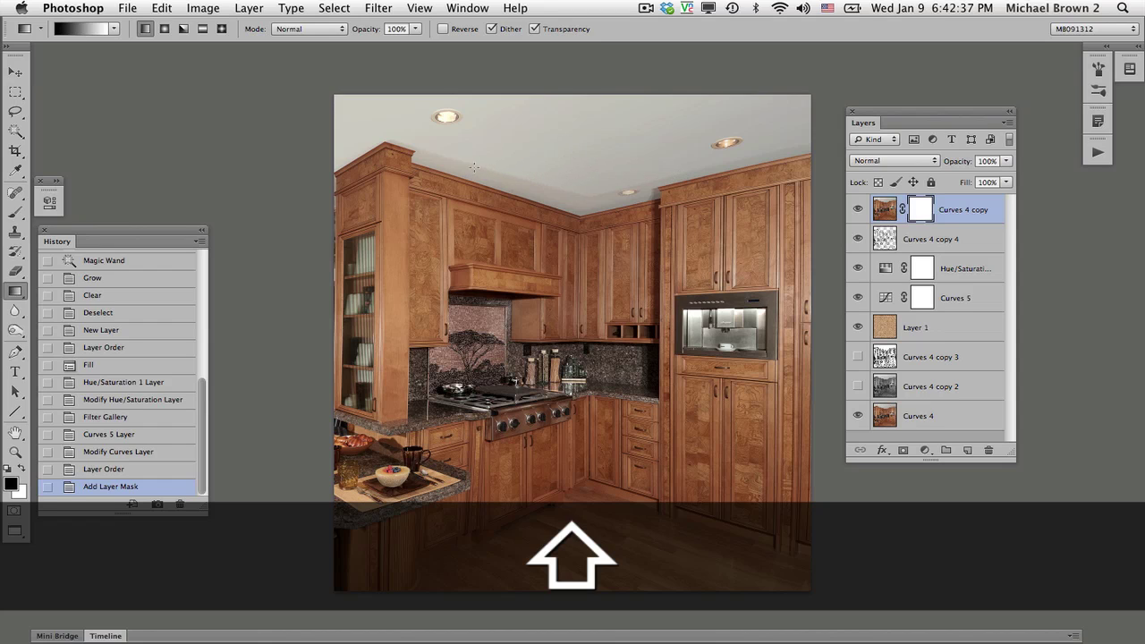
drag(474, 162, 661, 170)
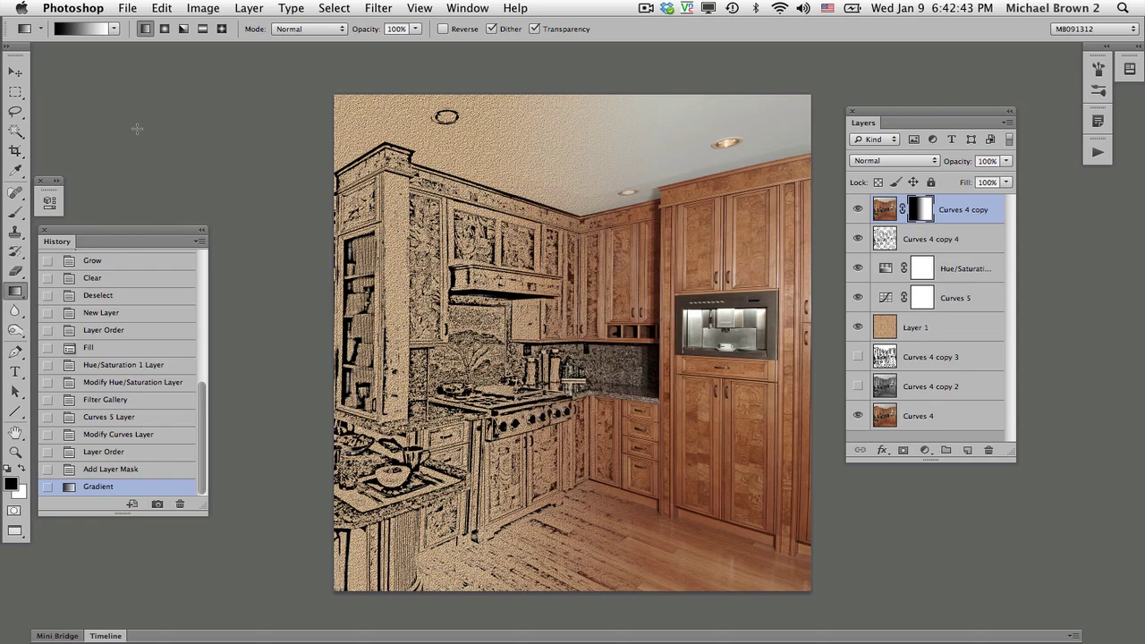
View the original photo via the History snapshot, return to the Gradient state, and hide History.
key(F10)
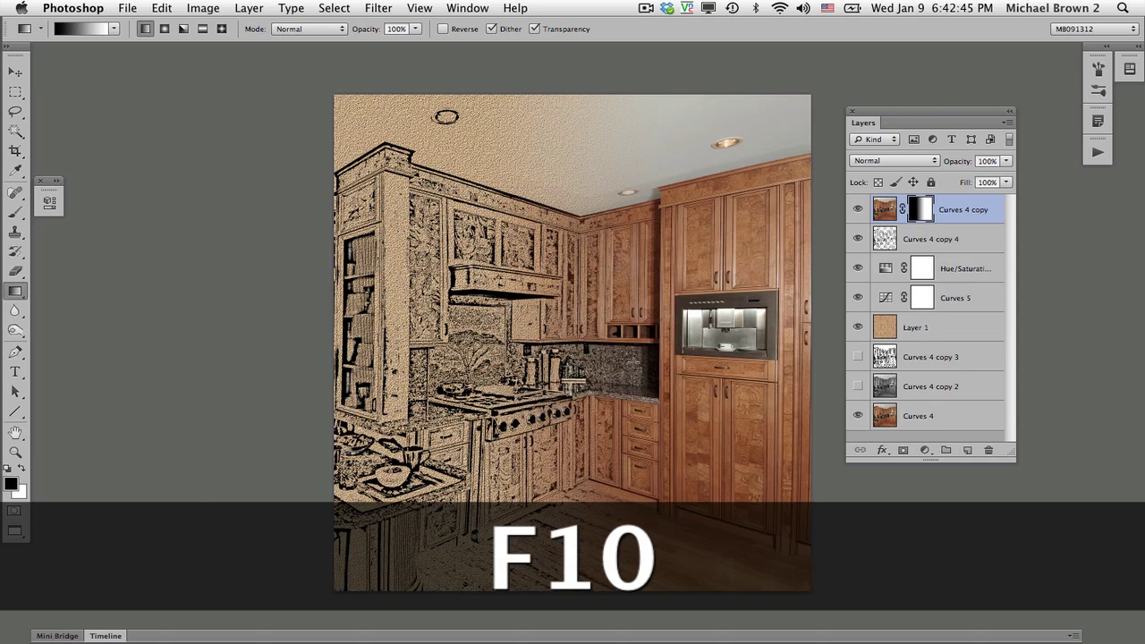
scroll(582, 368, right, 3)
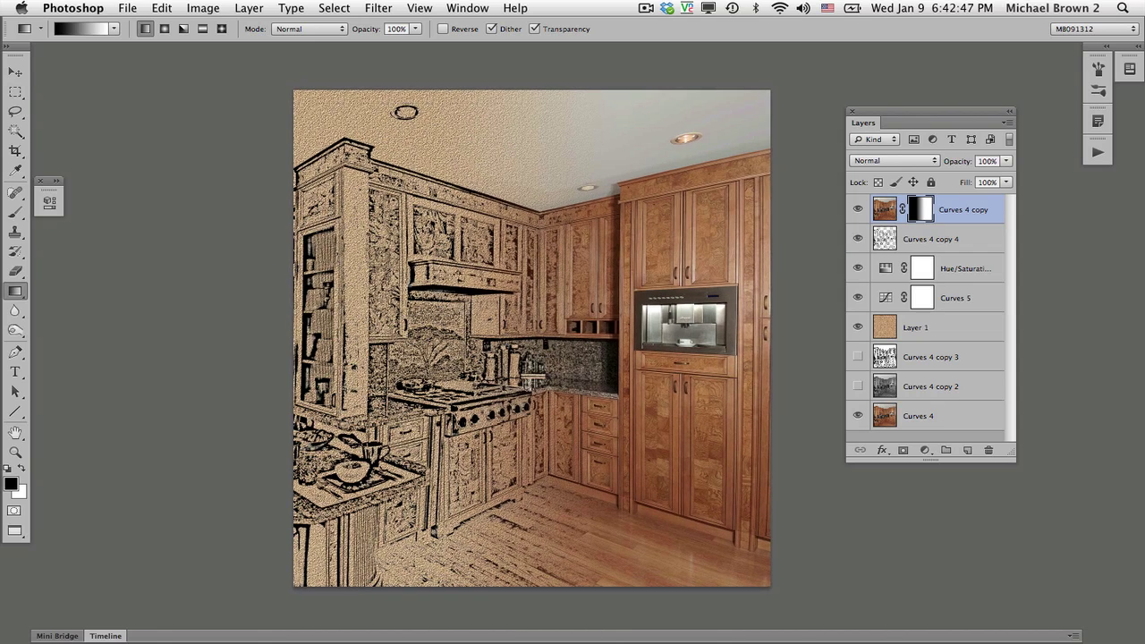
key(F10)
scroll(119, 280, up, 10)
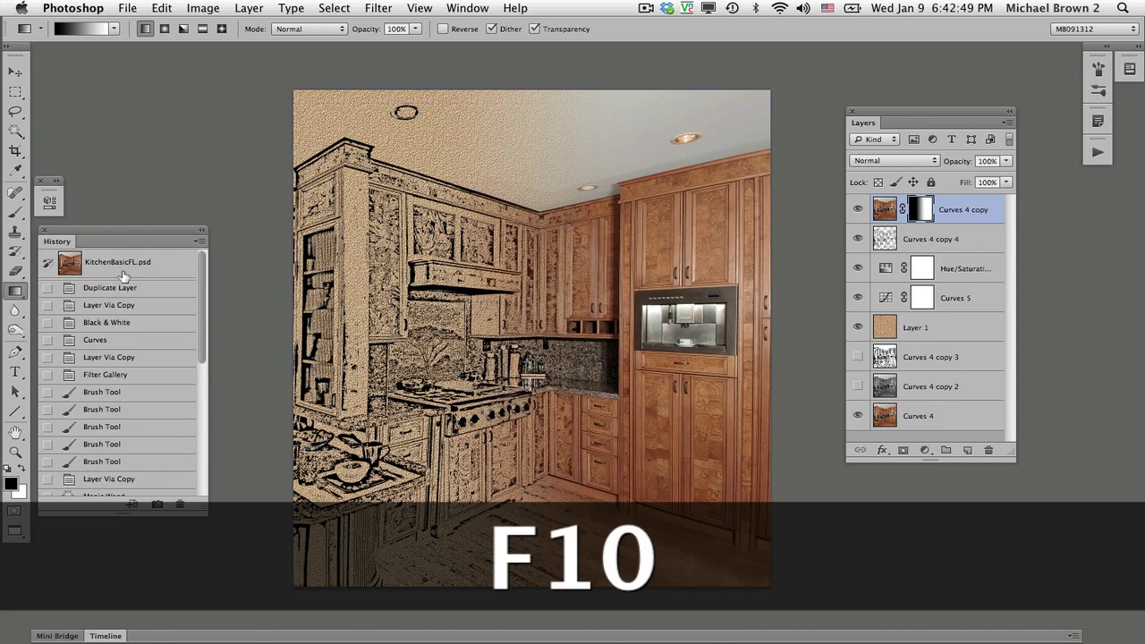
click(116, 265)
drag(200, 330, 198, 457)
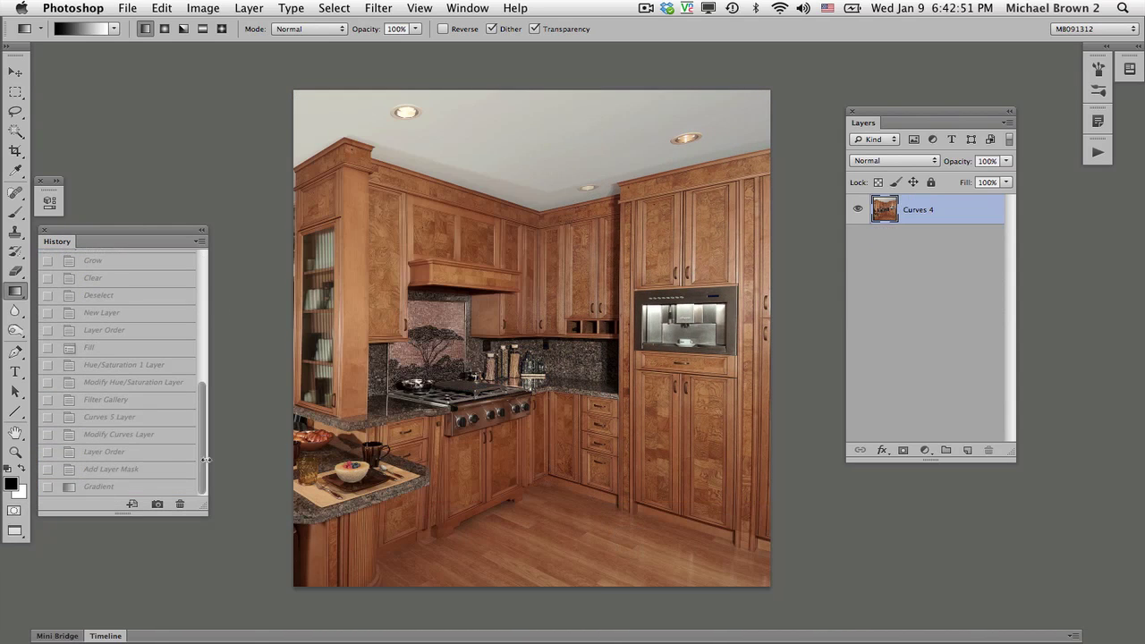
click(119, 487)
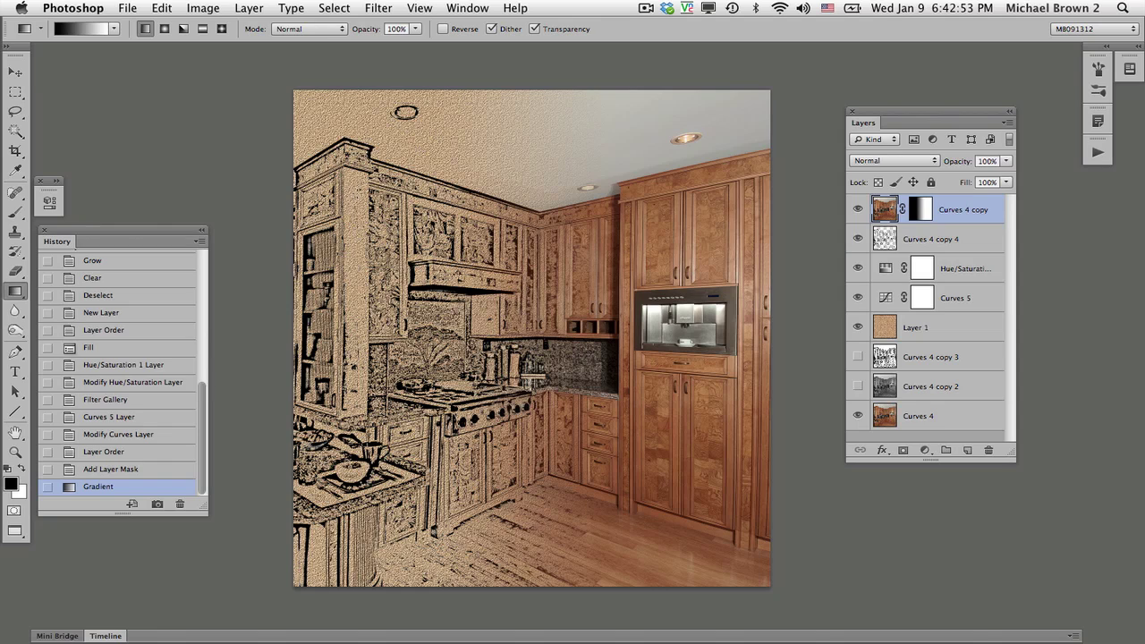
key(F10)
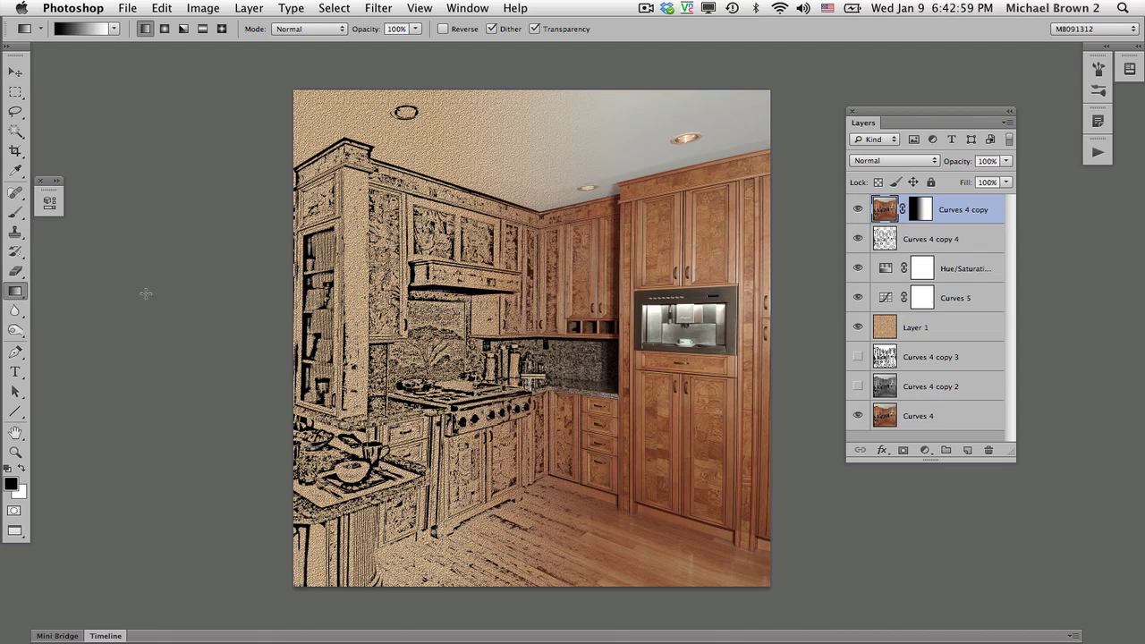
Browse the Filter, Select and adjustment menus without choosing, then return to Standard Screen Mode.
click(379, 8)
click(378, 8)
click(344, 9)
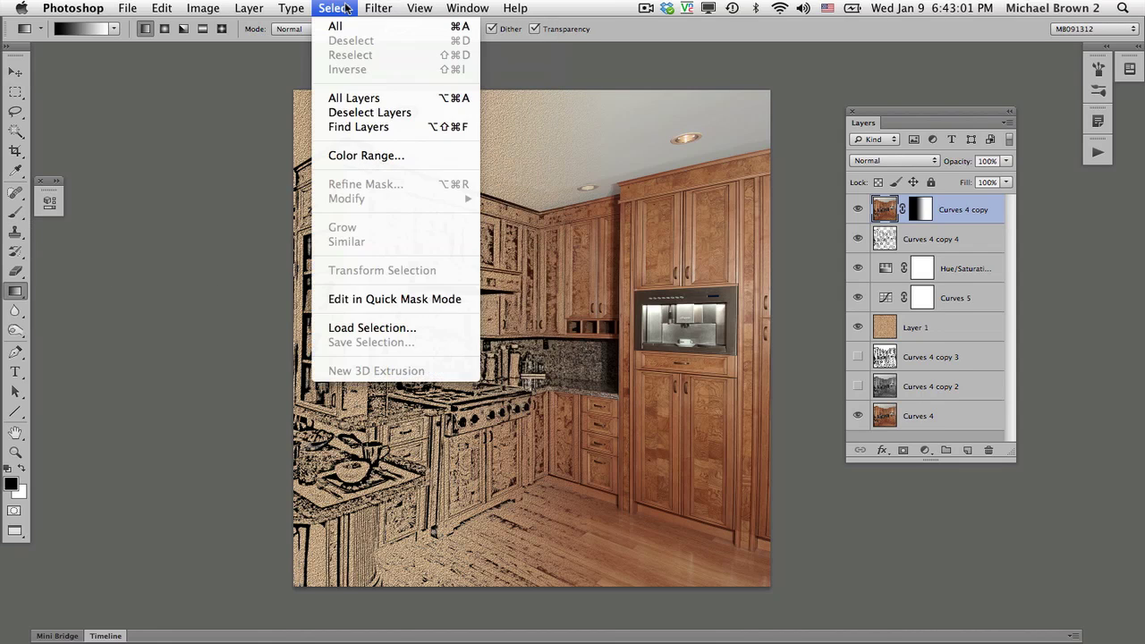
click(598, 65)
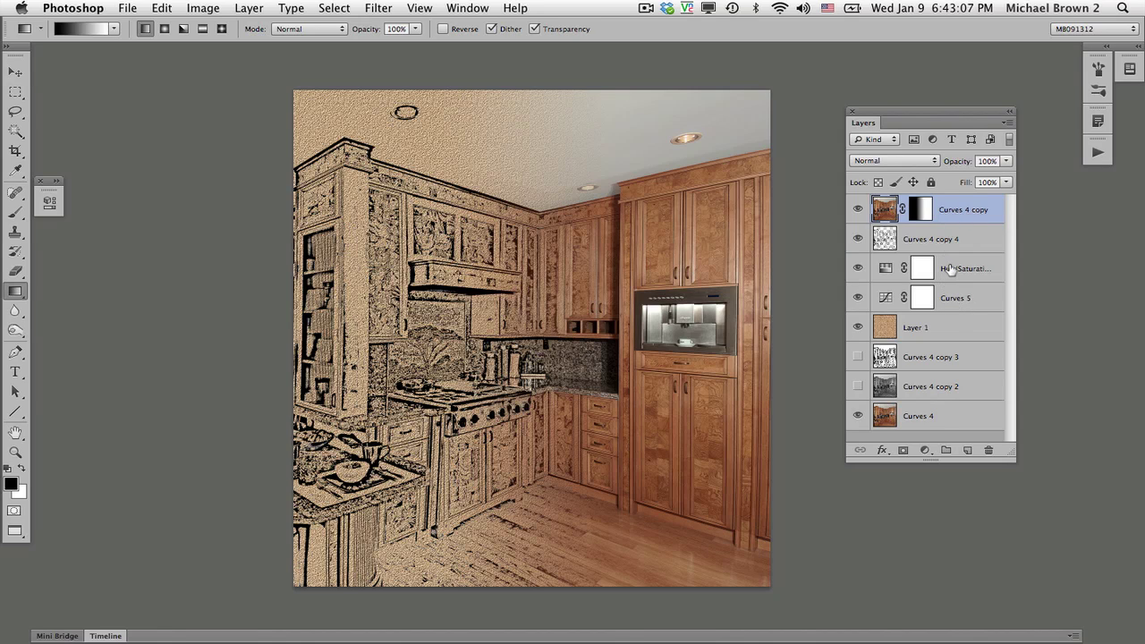
click(925, 449)
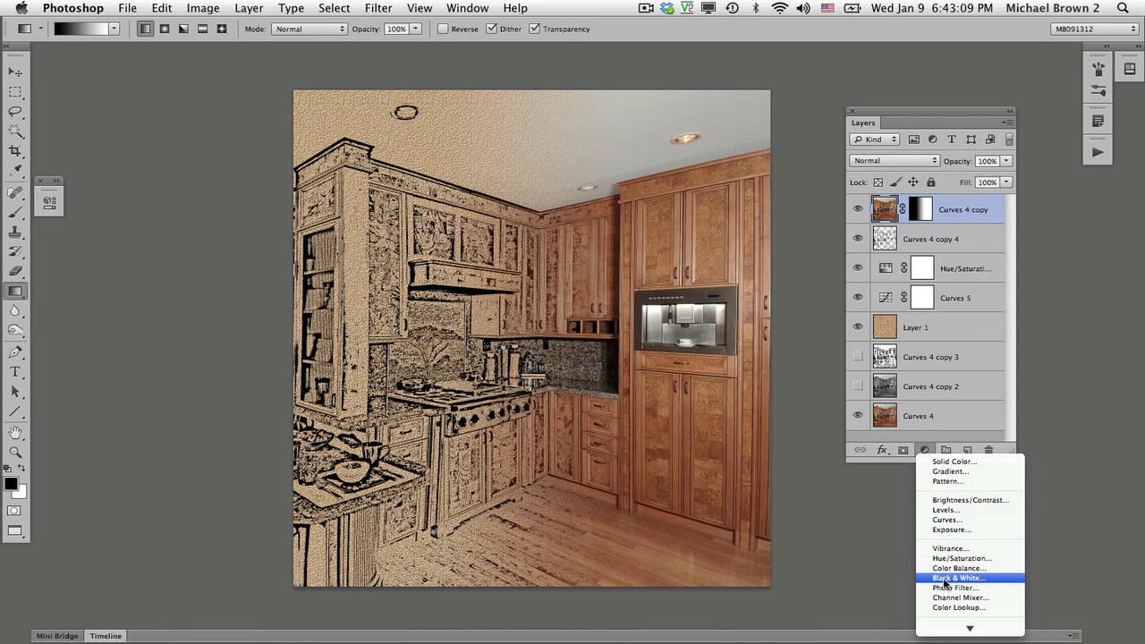
click(857, 533)
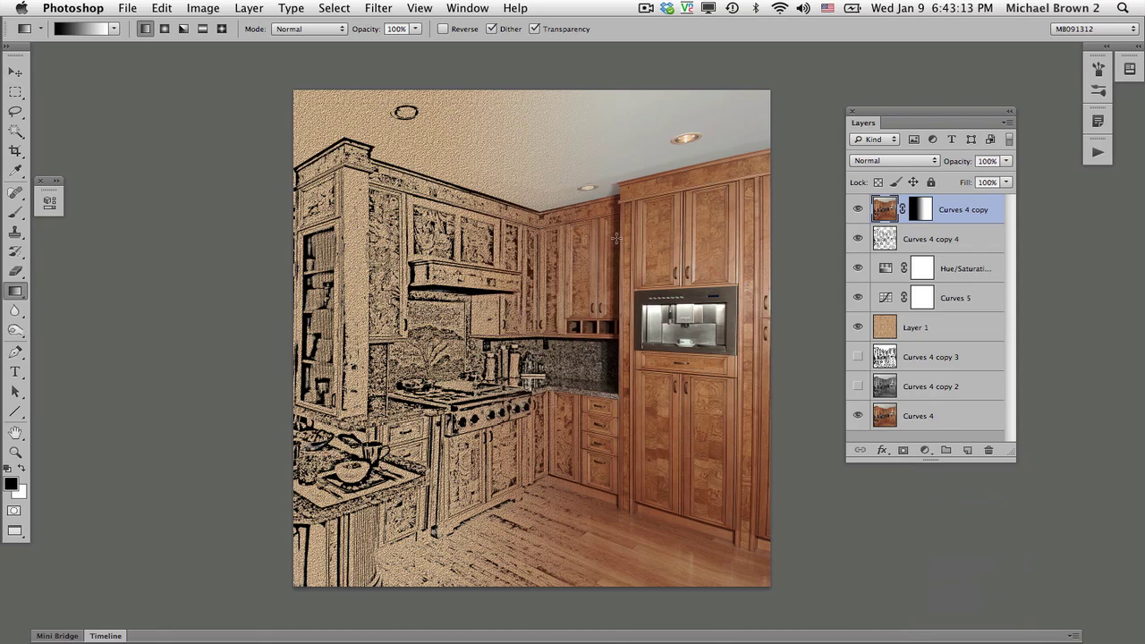
key(f)
key(f)
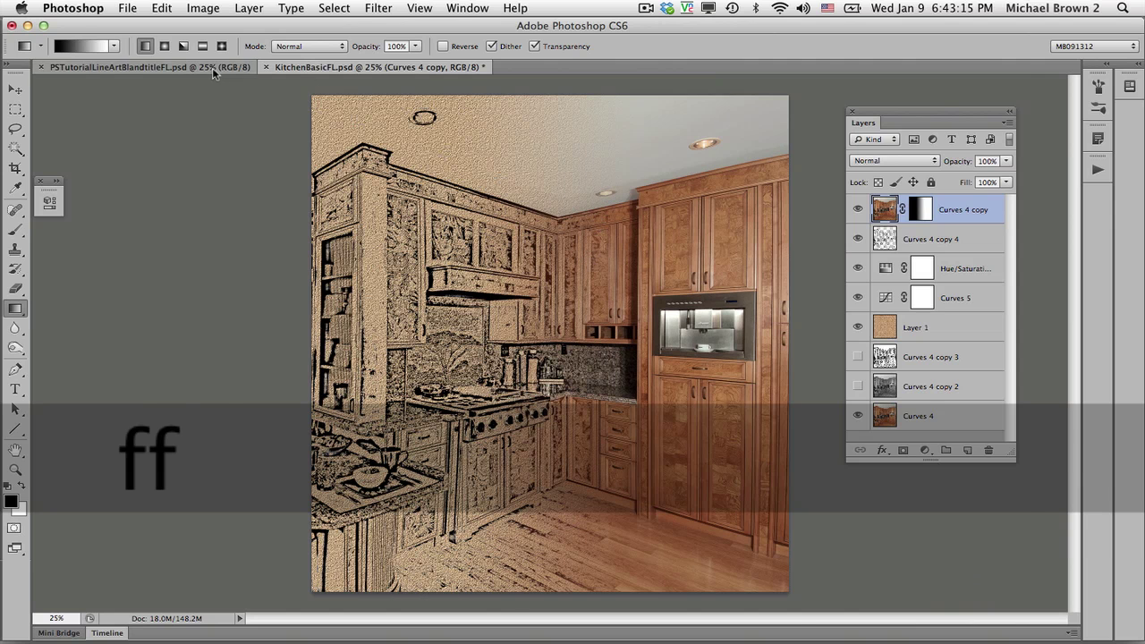